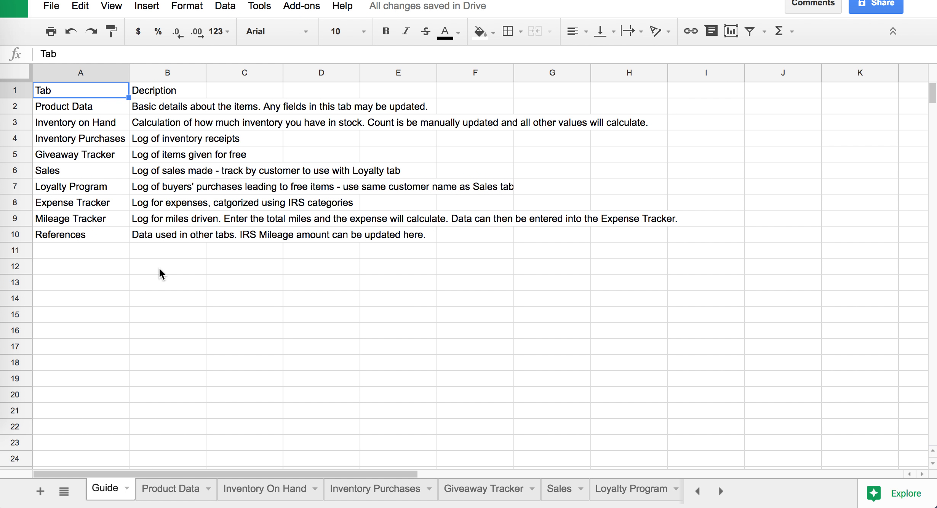
- Review the Product Data sheet, examining the first item's style code, style, size, wholesale and MAP fields and the full product list
{"action": "left_click", "coordinate": [167, 483]}
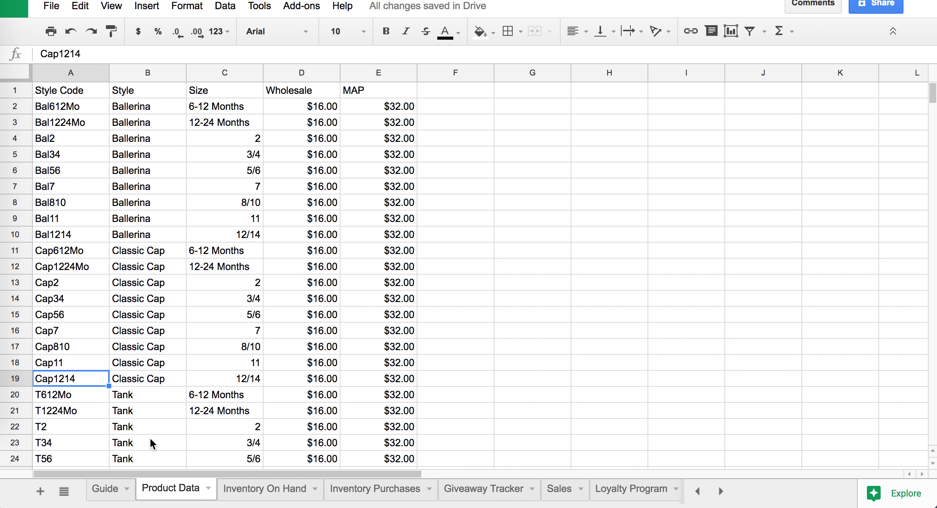
{"action": "left_click", "coordinate": [64, 110]}
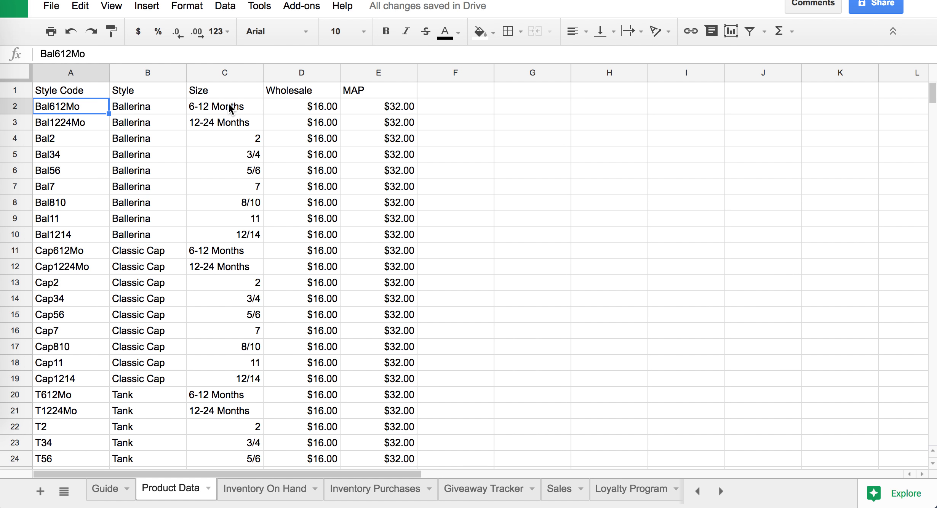
{"action": "left_click", "coordinate": [171, 110]}
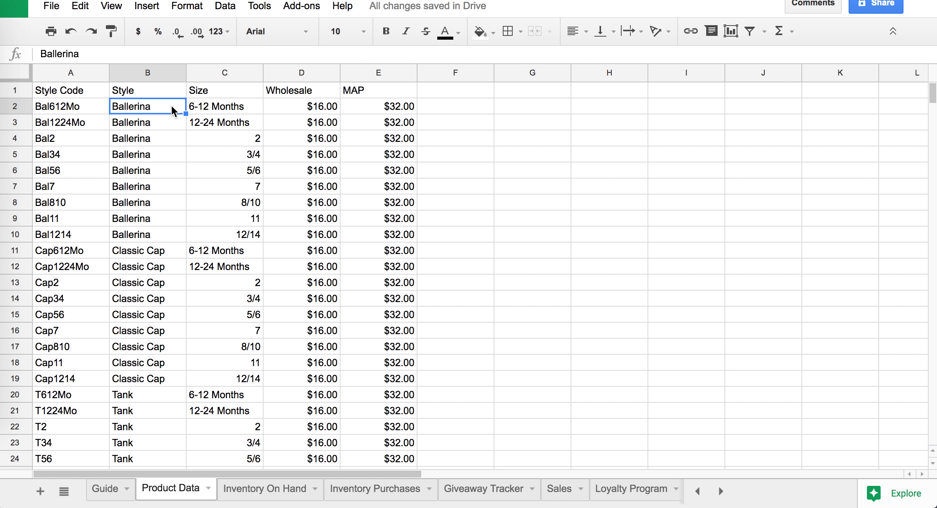
{"action": "key", "text": "Tab"}
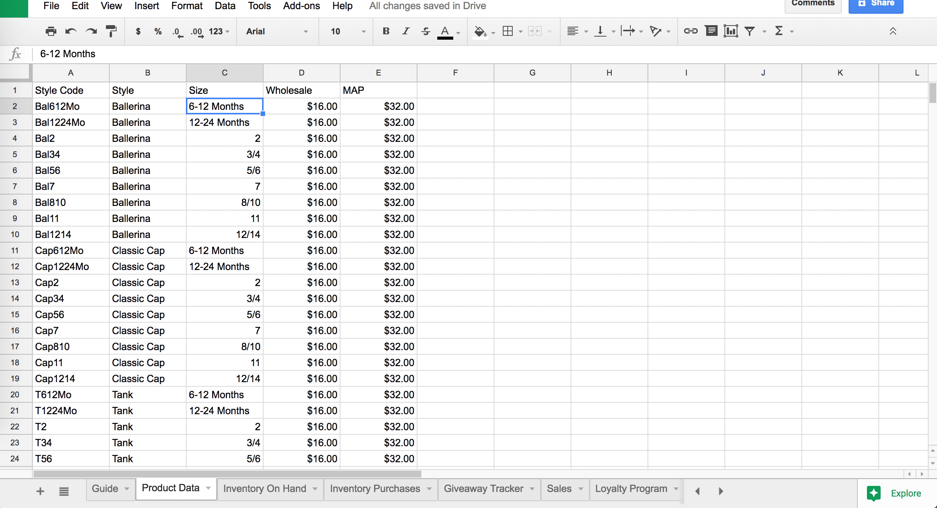
{"action": "key", "text": "Tab"}
{"action": "key", "text": "Tab"}
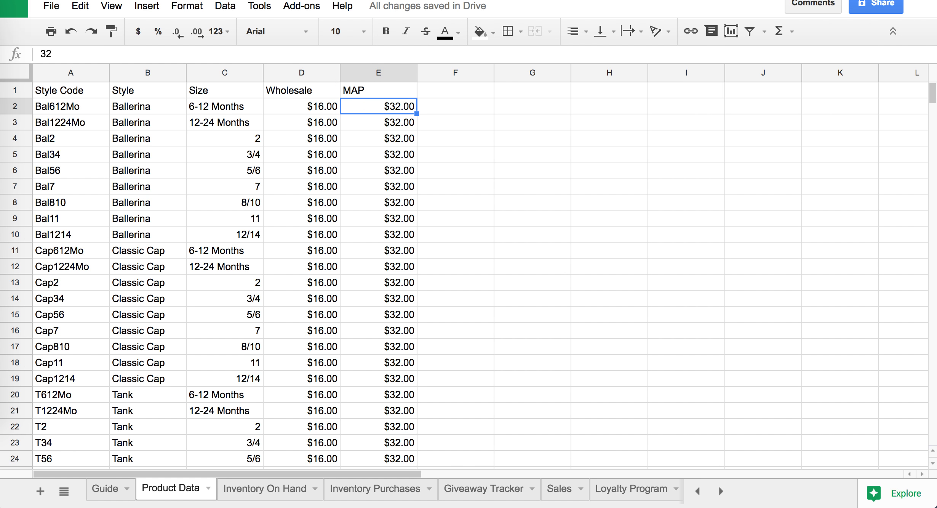
{"action": "scroll", "coordinate": [98, 236], "scroll_direction": "down", "scroll_amount": 5}
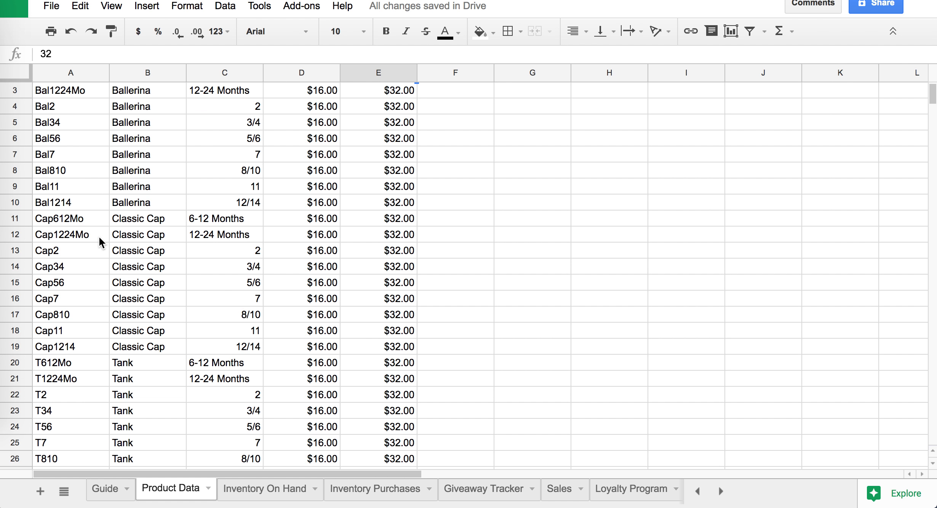
{"action": "scroll", "coordinate": [99, 242], "scroll_direction": "down", "scroll_amount": 1}
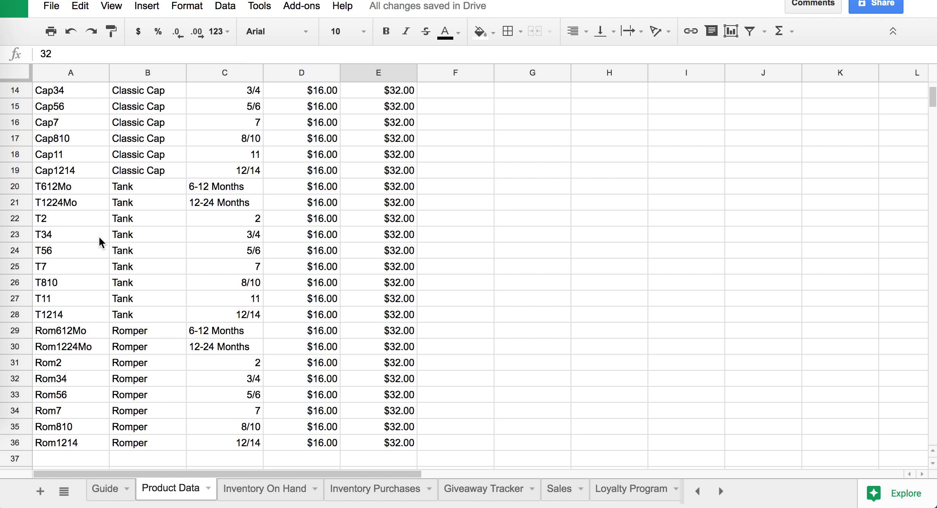
{"action": "scroll", "coordinate": [99, 240], "scroll_direction": "up", "scroll_amount": 6}
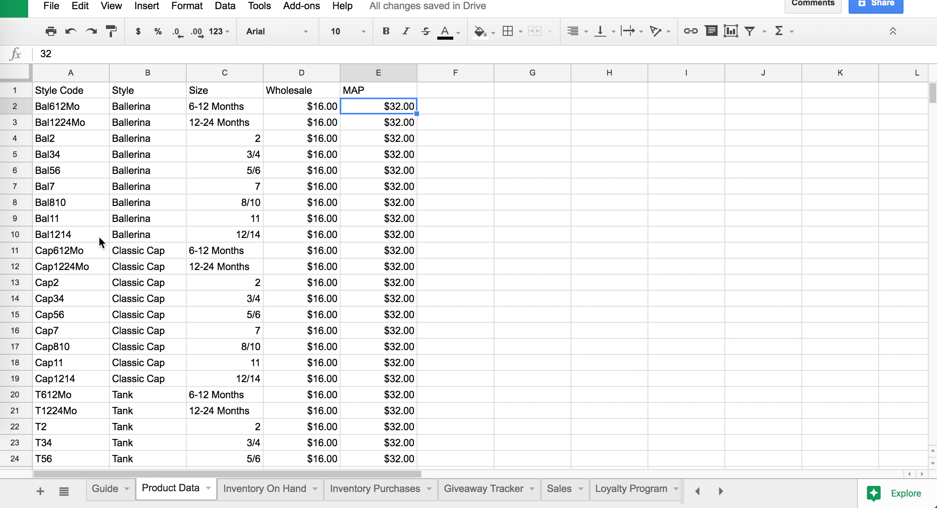
- Examine the Inventory On Hand sheet, checking the first item's lookup fields, on-hand count and total wholesale formula, plus the other on-hand counts
{"action": "left_click", "coordinate": [266, 495]}
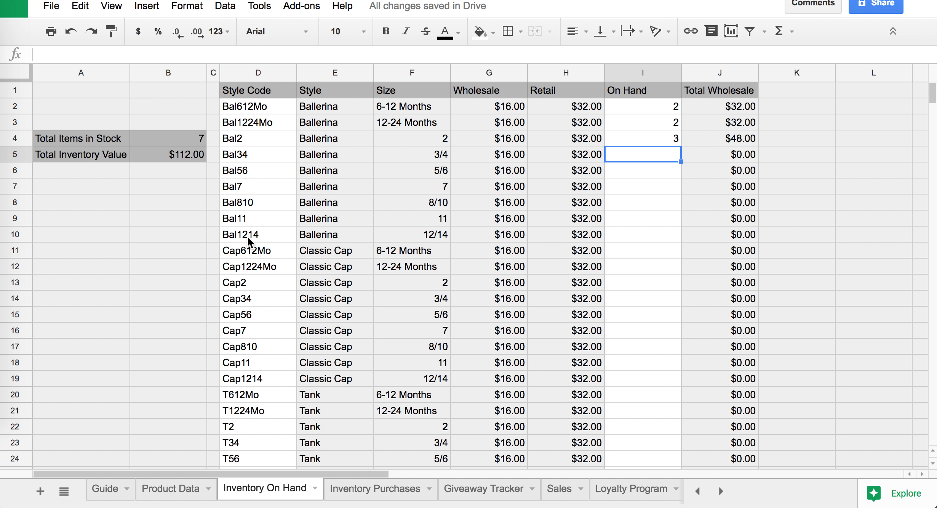
{"action": "left_click", "coordinate": [254, 108]}
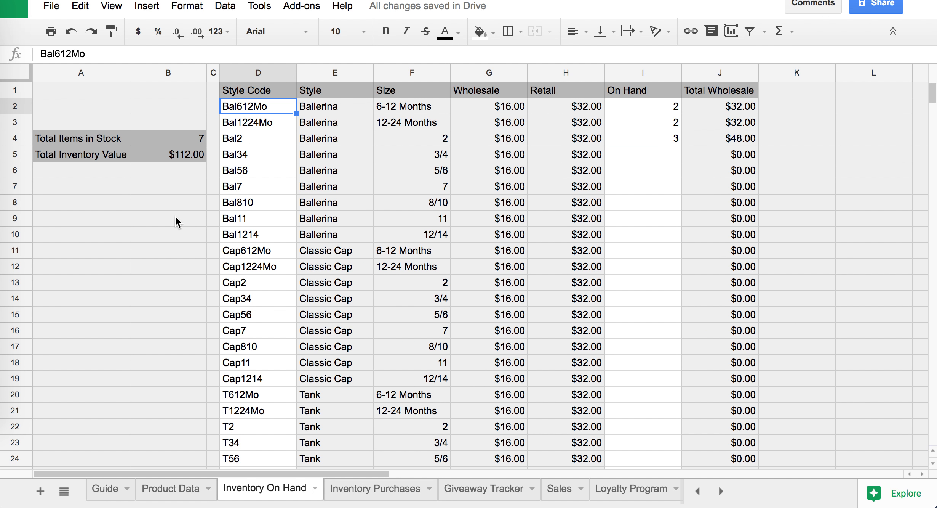
{"action": "key", "text": "Right"}
{"action": "key", "text": "Right"}
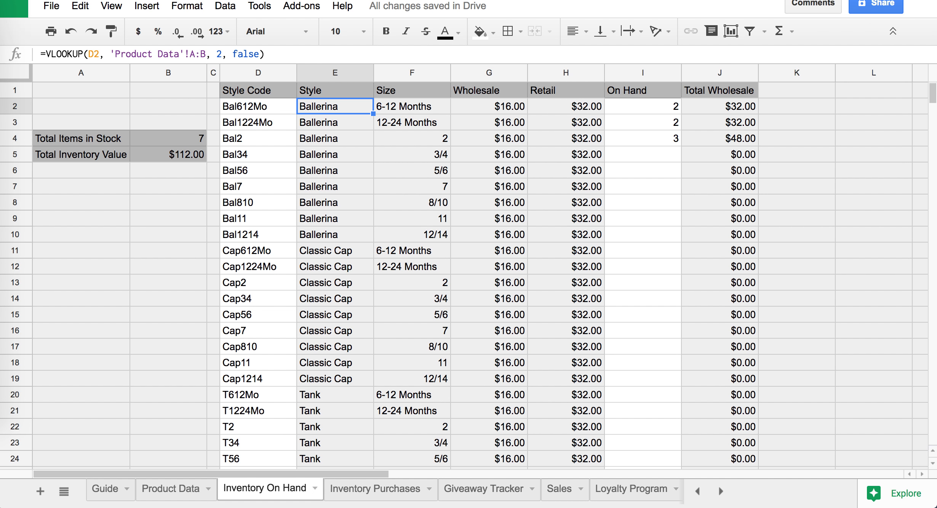
{"action": "key", "text": "Right"}
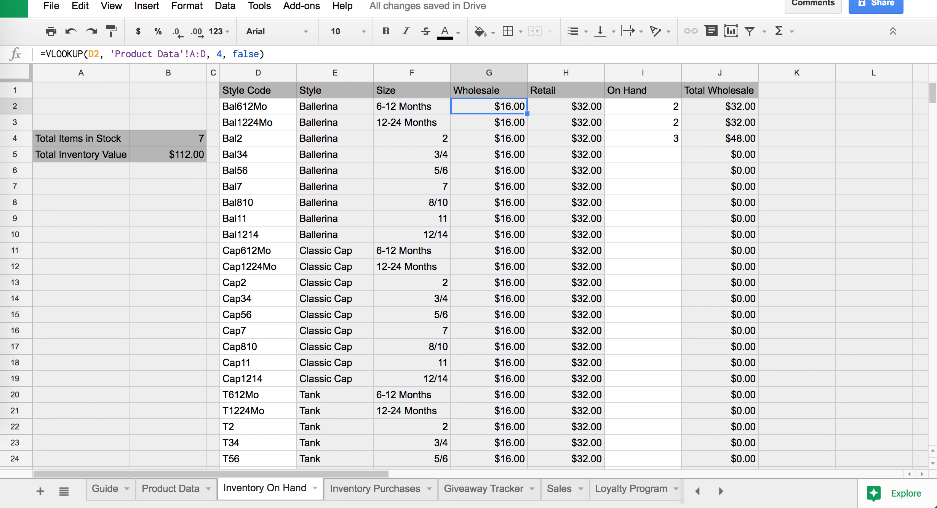
{"action": "key", "text": "Right"}
{"action": "key", "text": "Right"}
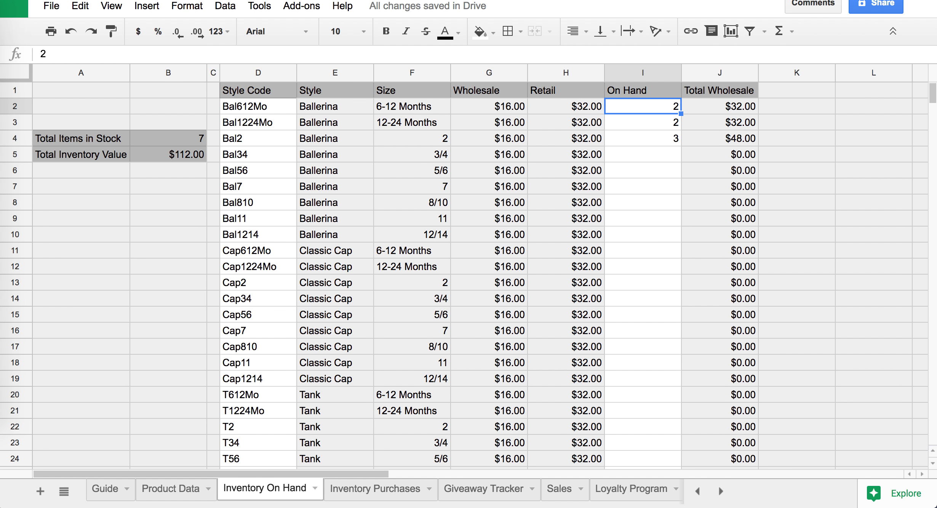
{"action": "key", "text": "Right"}
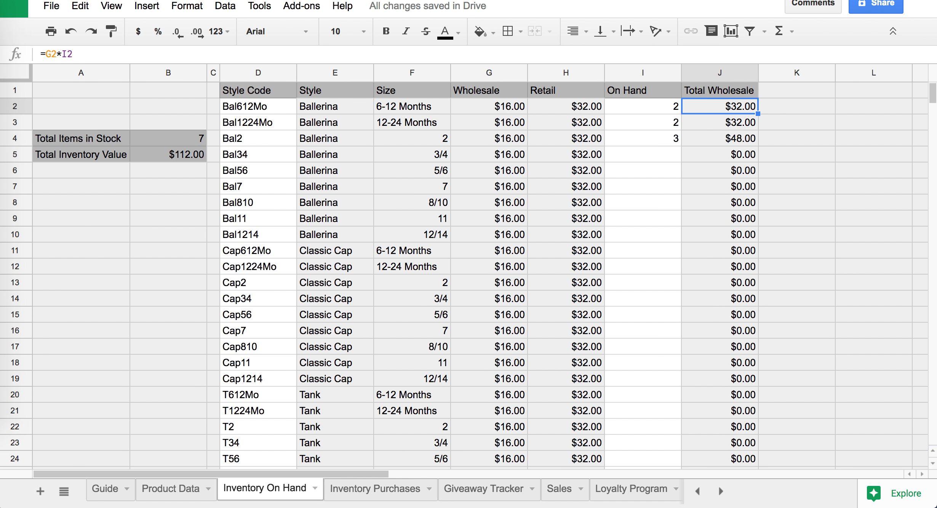
{"action": "key", "text": "Left"}
{"action": "key", "text": "Down"}
{"action": "key", "text": "Down"}
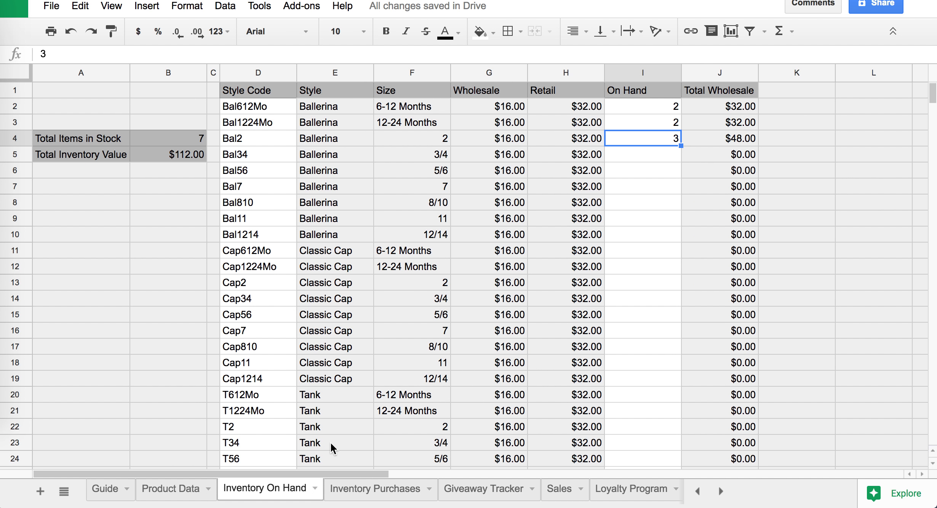
- In the Inventory Purchases sheet, correct the second entry's received date to 4/15/17
{"action": "left_click", "coordinate": [370, 493]}
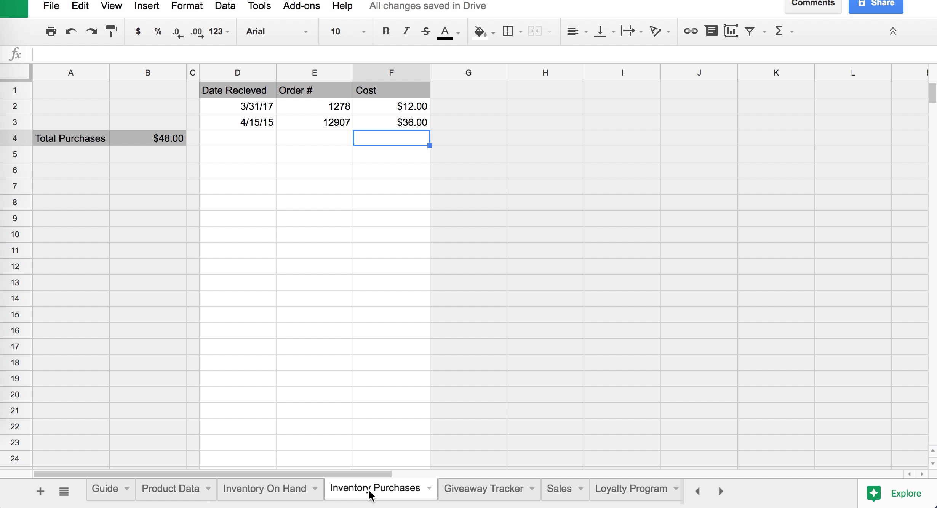
{"action": "left_click", "coordinate": [255, 107]}
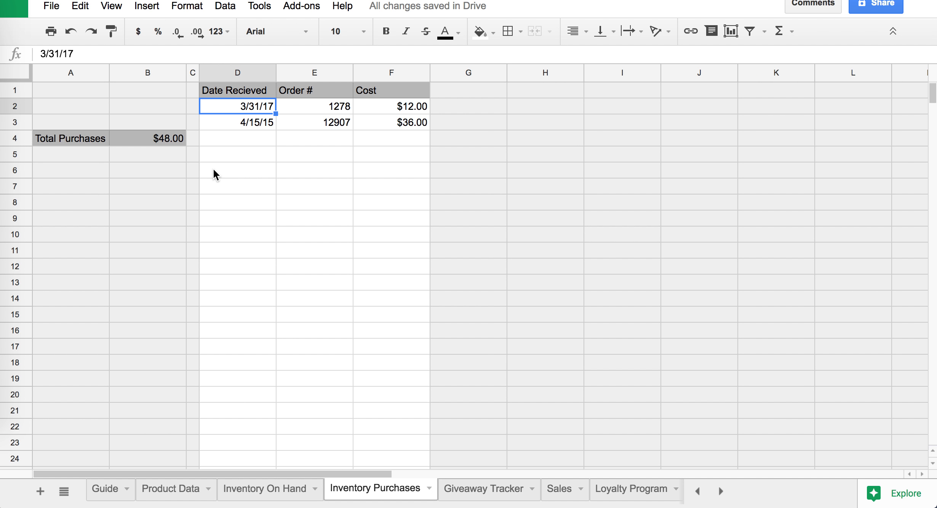
{"action": "key", "text": "Tab"}
{"action": "key", "text": "Tab"}
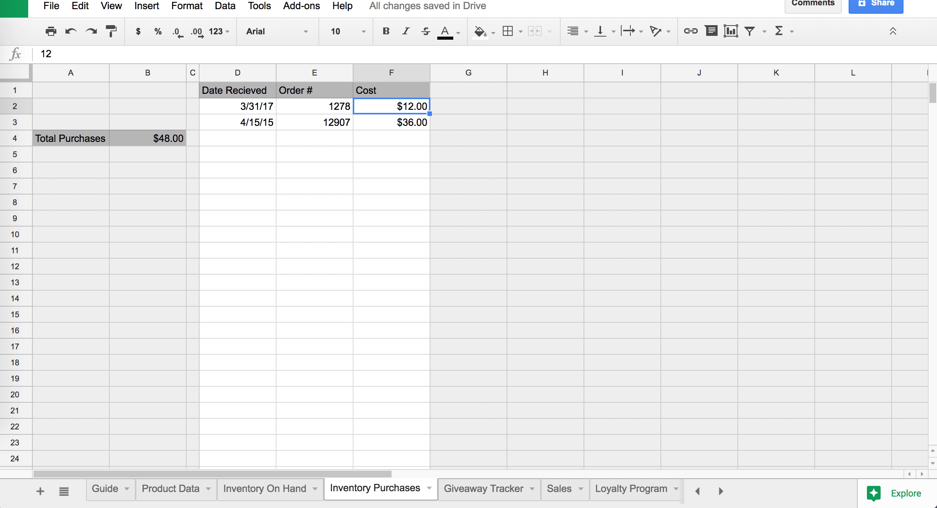
{"action": "left_click", "coordinate": [256, 120]}
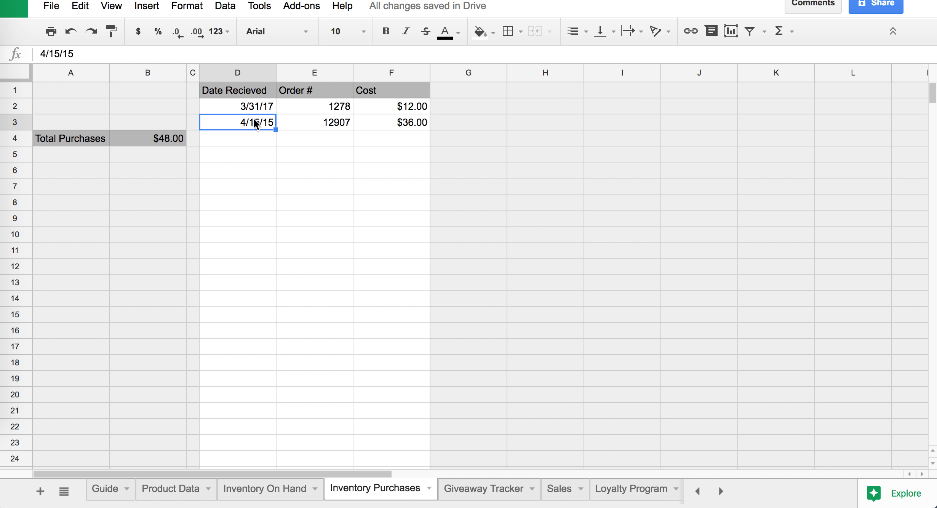
{"action": "left_click", "coordinate": [272, 54]}
{"action": "key", "text": "BackSpace"}
{"action": "type", "text": "7"}
{"action": "key", "text": "Return"}
{"action": "key", "text": "Right"}
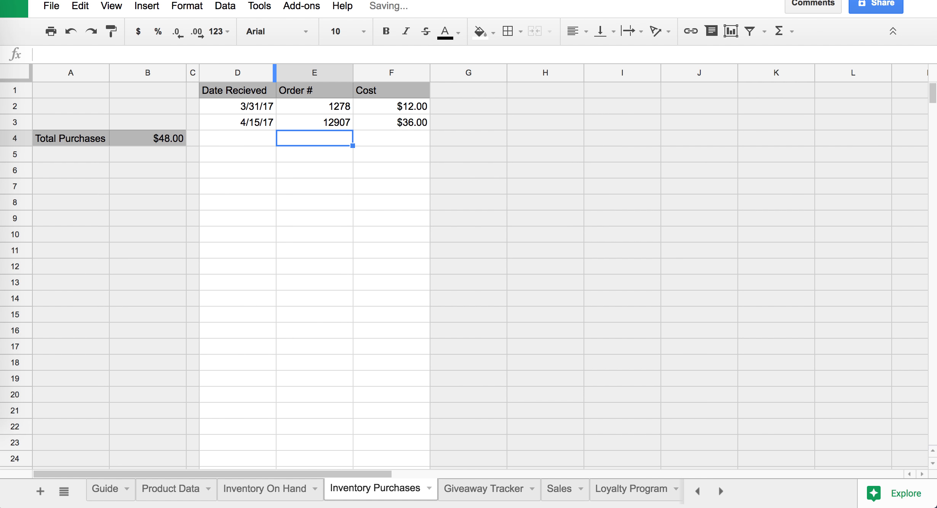
{"action": "key", "text": "Up"}
{"action": "key", "text": "Right"}
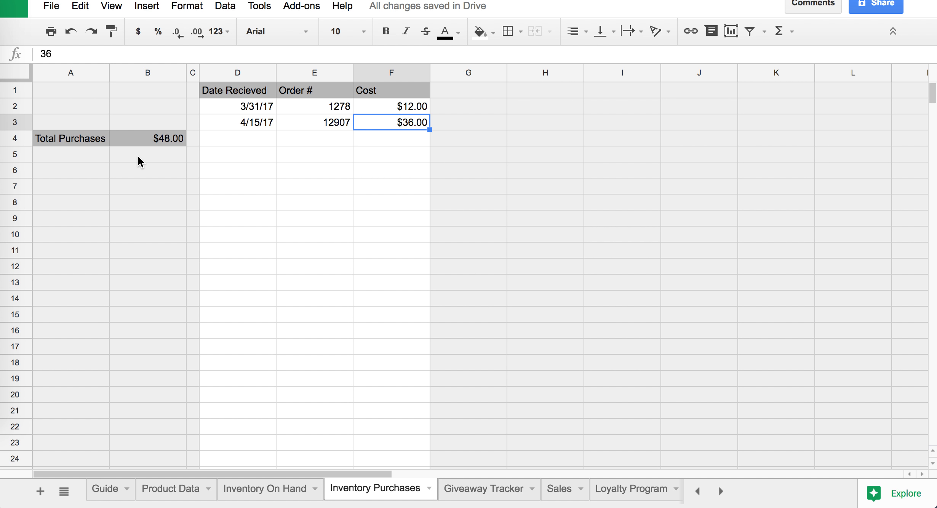
- Examine the Giveaway Tracker sheet's first entry, checking its date, customer and style code fields
{"action": "left_click", "coordinate": [483, 493]}
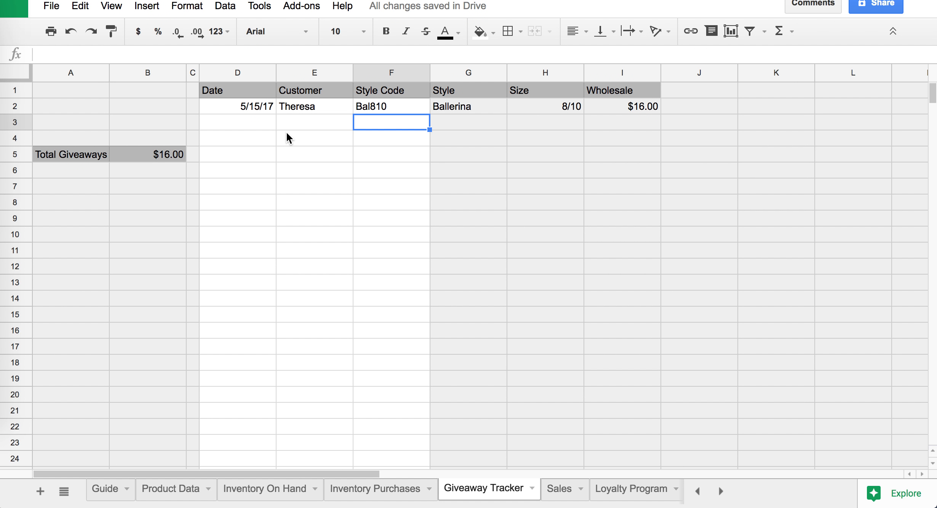
{"action": "left_click", "coordinate": [232, 108]}
{"action": "key", "text": "Tab"}
{"action": "key", "text": "Tab"}
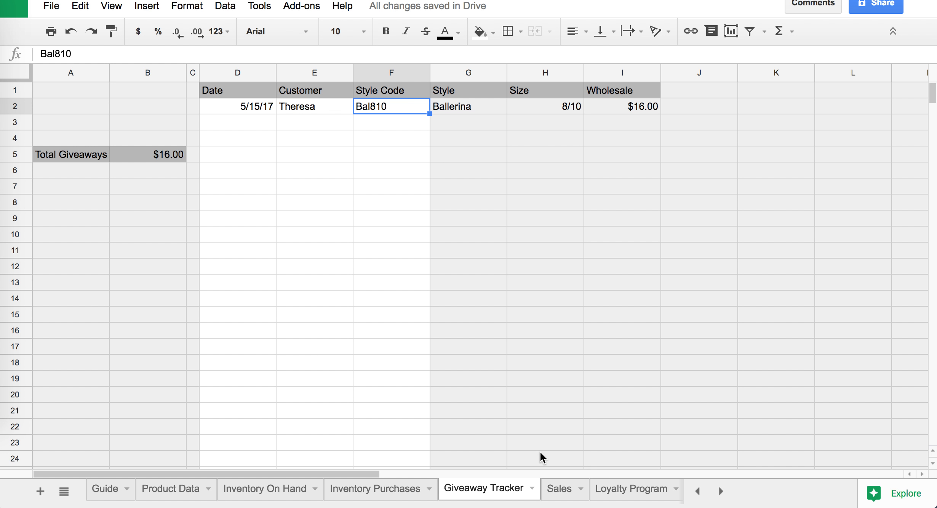
- Examine the Sales sheet, checking the first sale's fields and total formulas and the Total Product Sales formula
{"action": "left_click", "coordinate": [560, 489]}
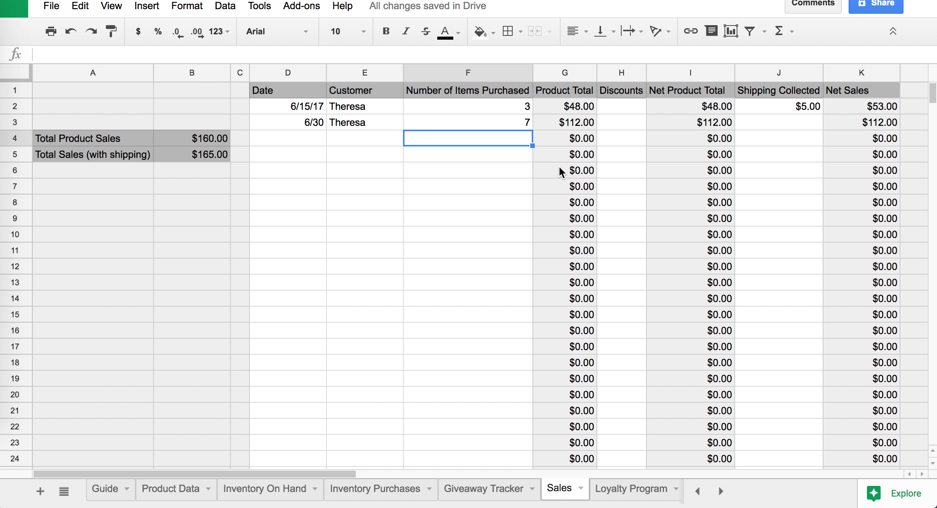
{"action": "left_click", "coordinate": [297, 107]}
{"action": "key", "text": "Right"}
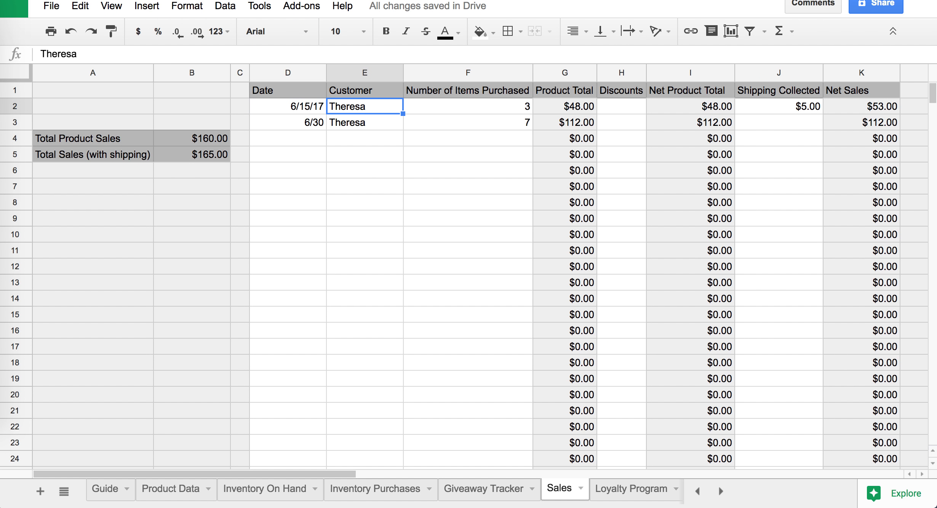
{"action": "key", "text": "Right"}
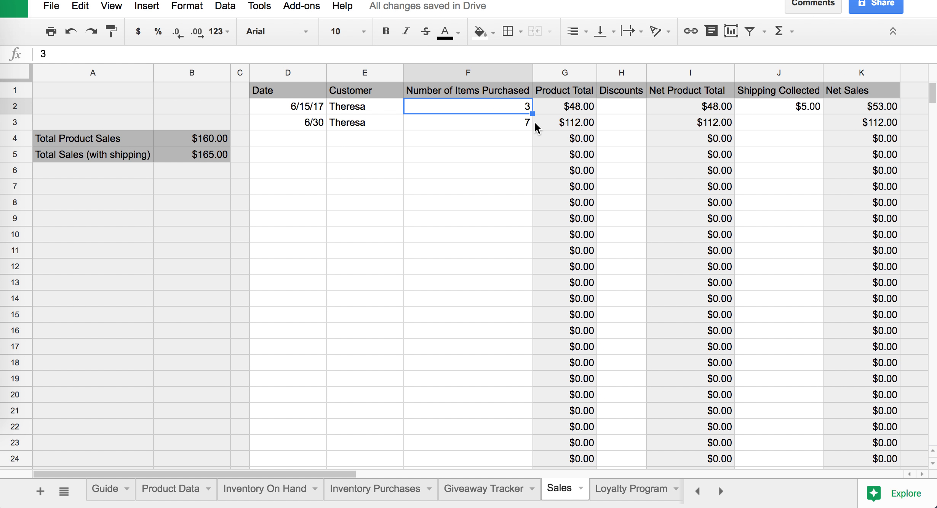
{"action": "left_click", "coordinate": [572, 107]}
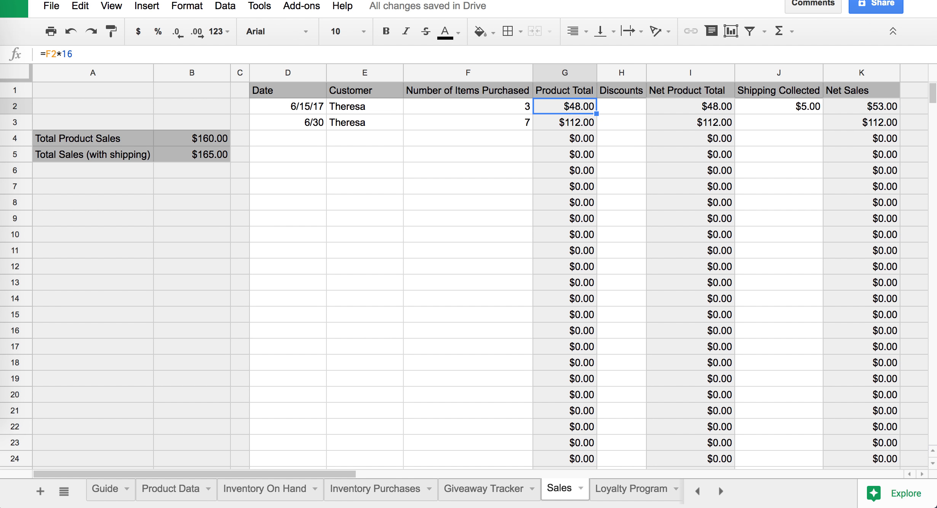
{"action": "key", "text": "Right"}
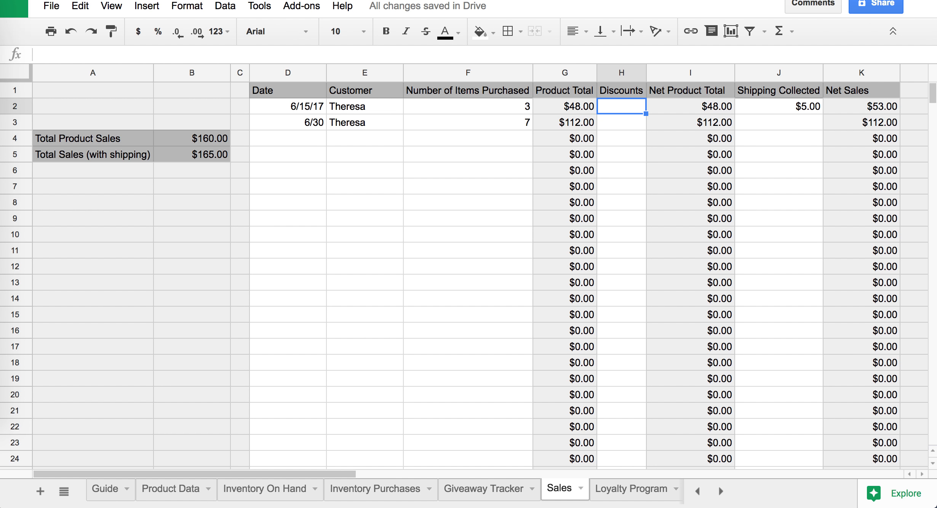
{"action": "left_click", "coordinate": [709, 109]}
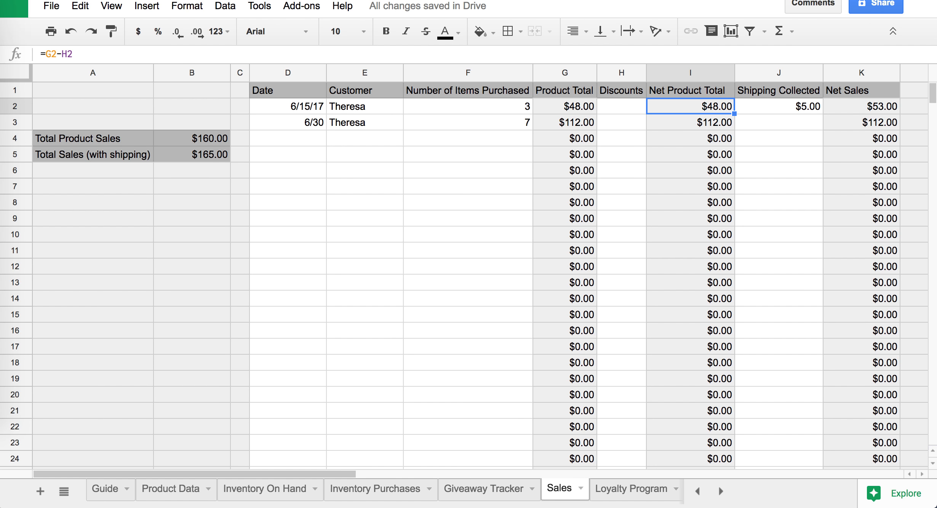
{"action": "key", "text": "Right"}
{"action": "key", "text": "Right"}
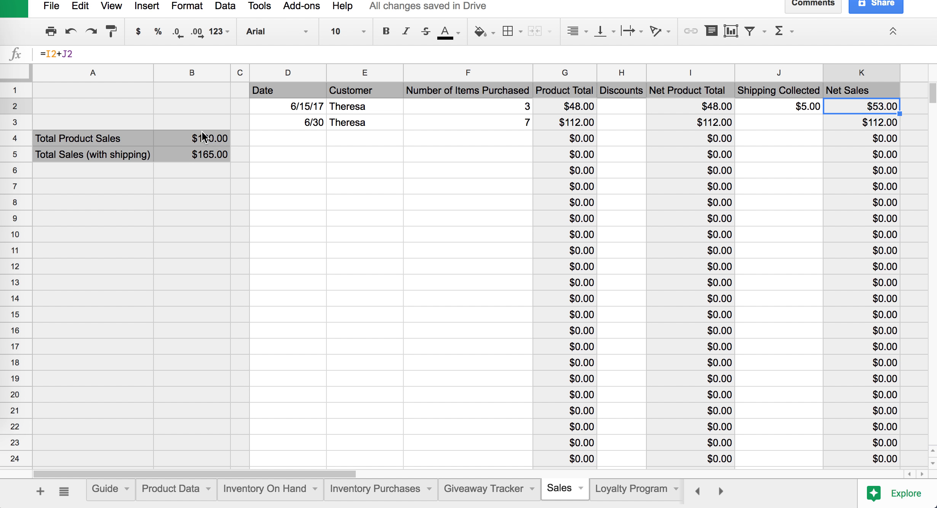
{"action": "left_click", "coordinate": [188, 141]}
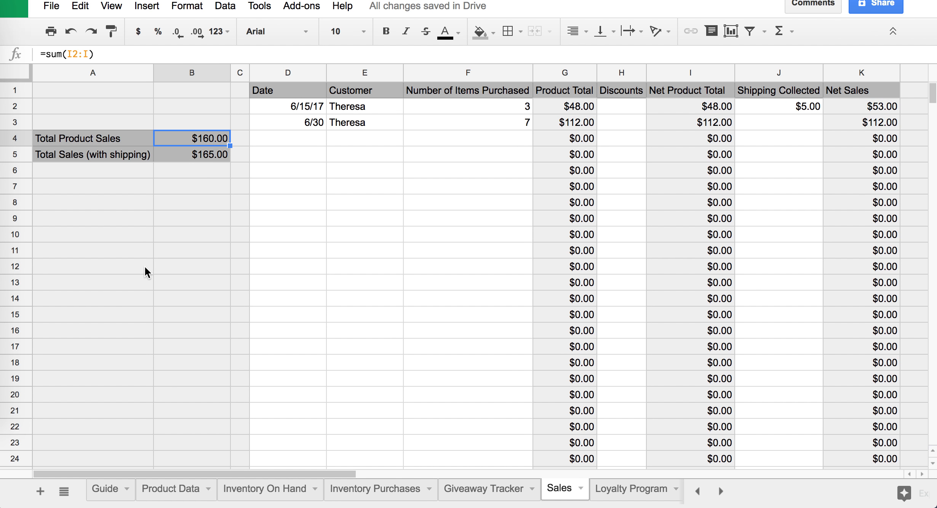
- Enter a discount of 10 for the 6/30 sale in the Sales sheet
{"action": "left_click", "coordinate": [298, 122]}
{"action": "key", "text": "Right"}
{"action": "key", "text": "Right"}
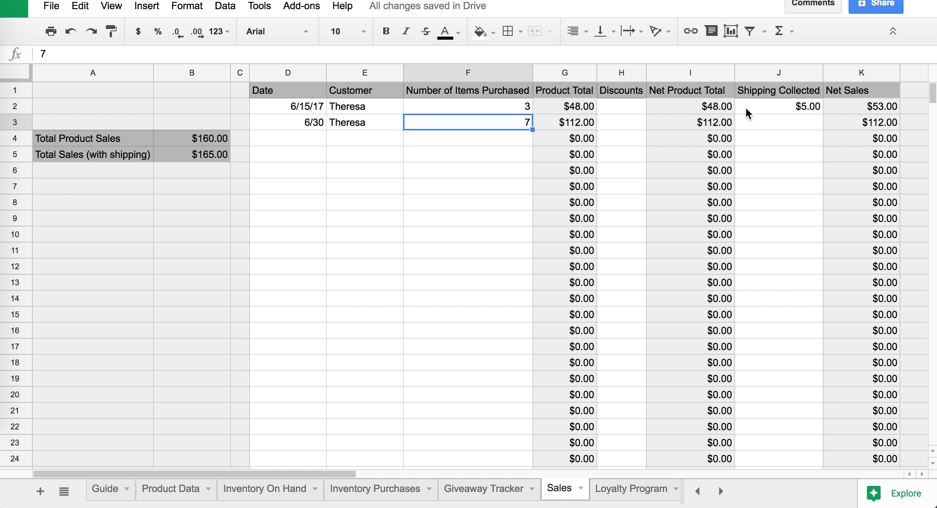
{"action": "left_click", "coordinate": [628, 120]}
{"action": "type", "text": "10"}
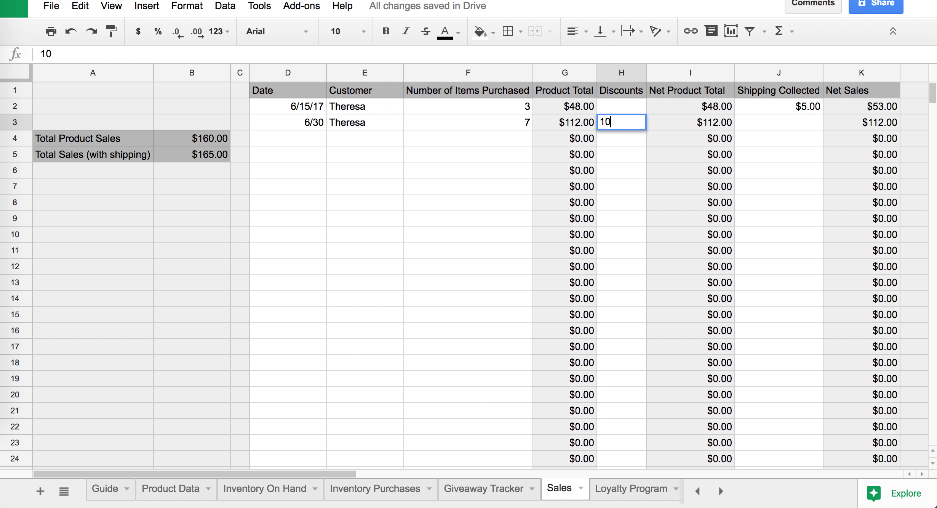
{"action": "key", "text": "Return"}
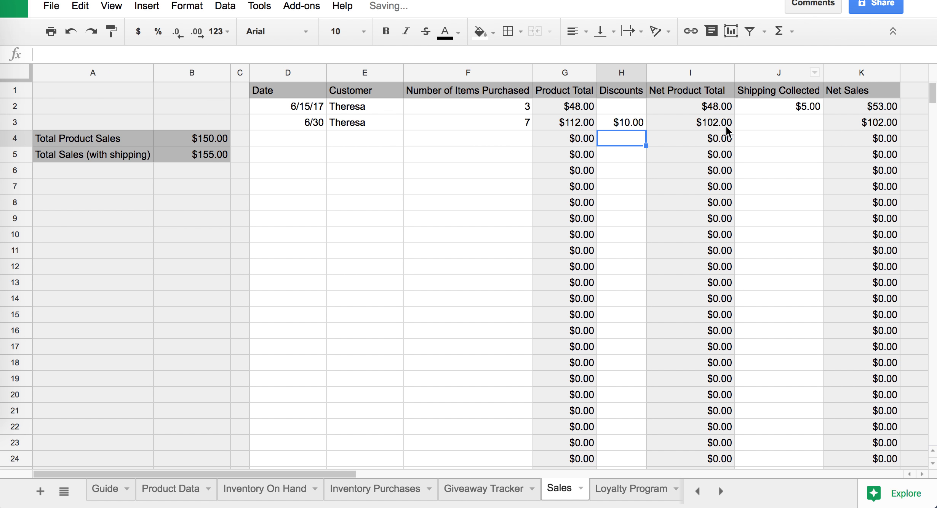
{"action": "left_click", "coordinate": [777, 123]}
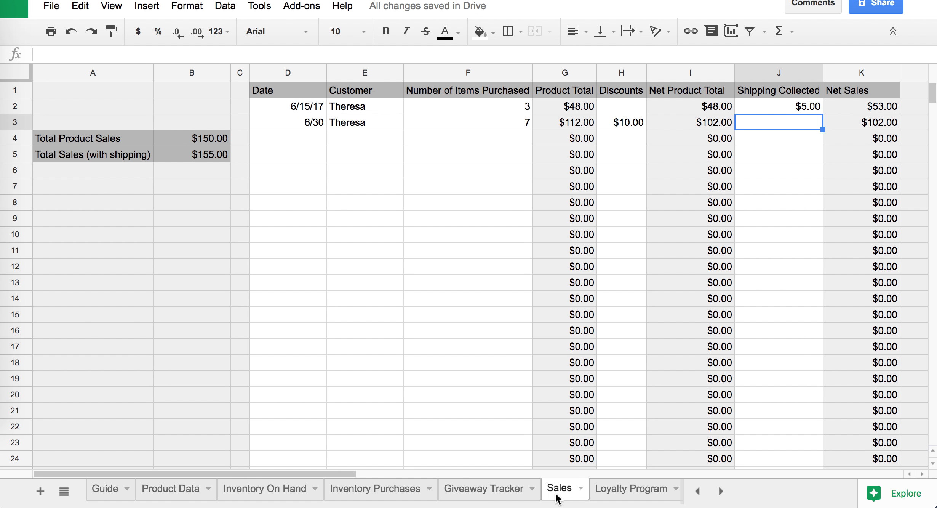
- Compare the Loyalty Program sheet with the Sales sheet's item quantities, and clear the customer's Rewards Given value
{"action": "left_click", "coordinate": [631, 492]}
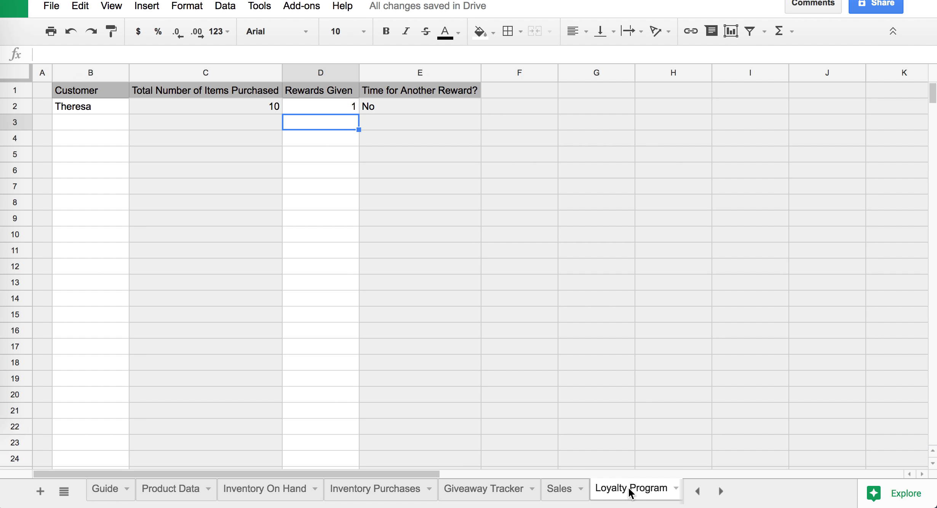
{"action": "left_click", "coordinate": [556, 492]}
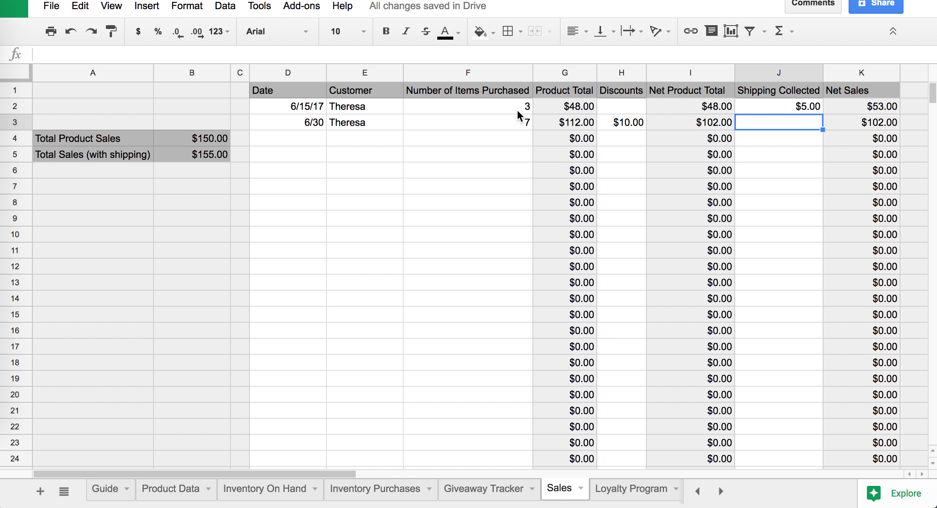
{"action": "left_click", "coordinate": [619, 492]}
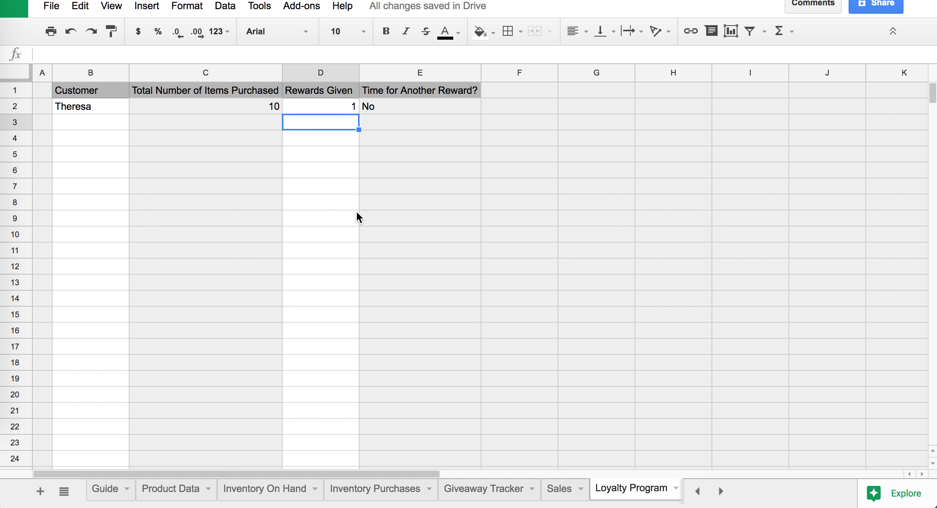
{"action": "left_click", "coordinate": [340, 109]}
{"action": "key", "text": "Delete"}
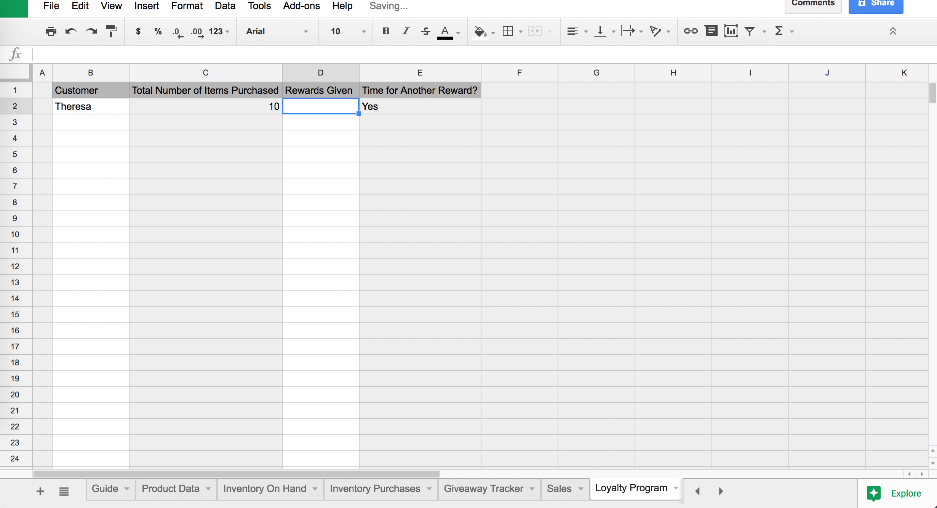
- Test the Time for Another Reward formula by entering 1 reward given for the customer and clearing it again
{"action": "key", "text": "Right"}
{"action": "key", "text": "Left"}
{"action": "type", "text": "1"}
{"action": "key", "text": "Return"}
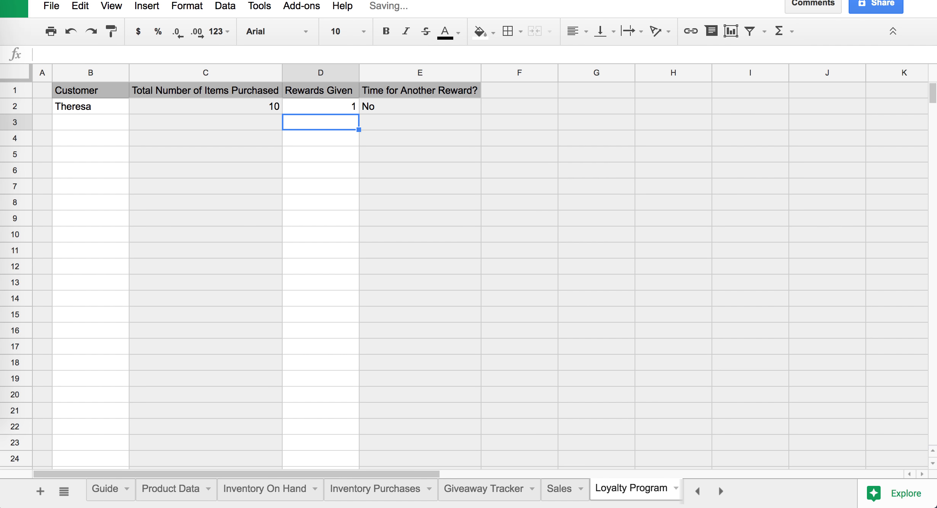
{"action": "key", "text": "Up"}
{"action": "key", "text": "Delete"}
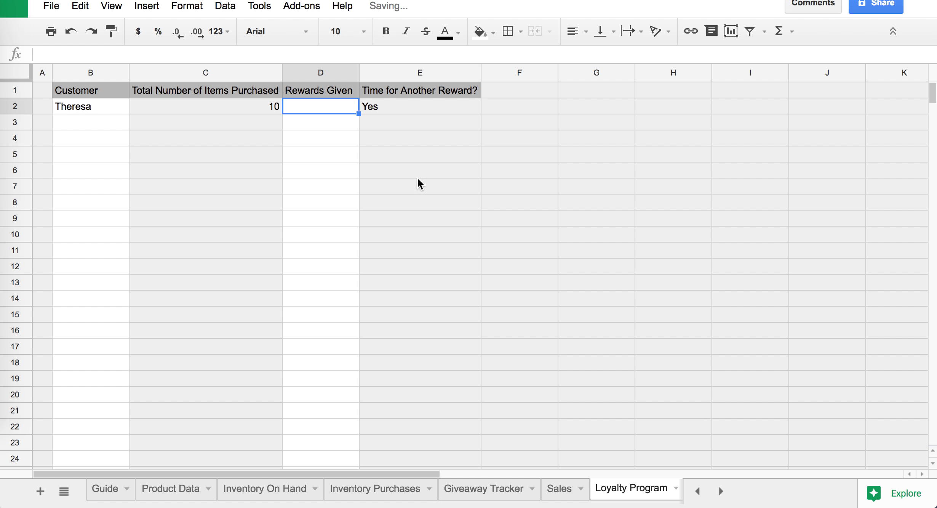
- Set the number of items purchased for the 6/30 sale to 2 in the Sales sheet
{"action": "left_click", "coordinate": [560, 488]}
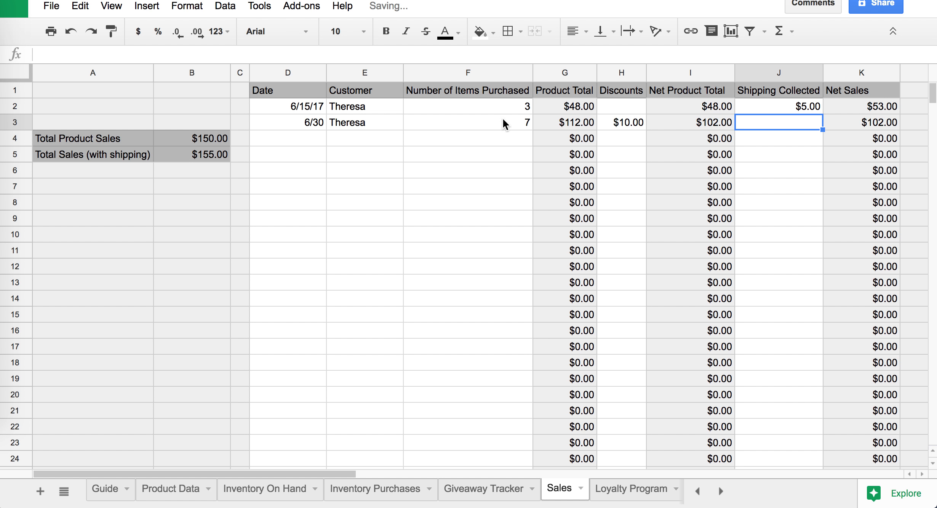
{"action": "left_click", "coordinate": [511, 121]}
{"action": "type", "text": "2"}
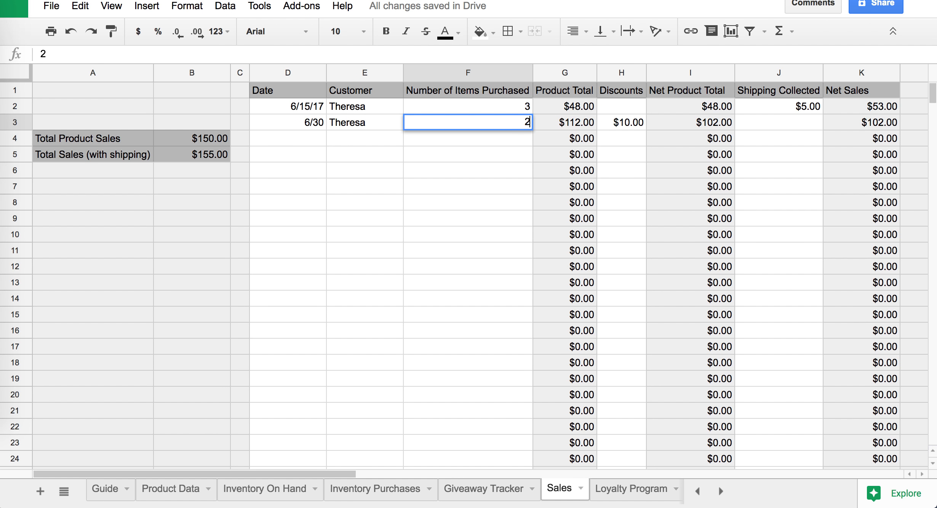
{"action": "key", "text": "Return"}
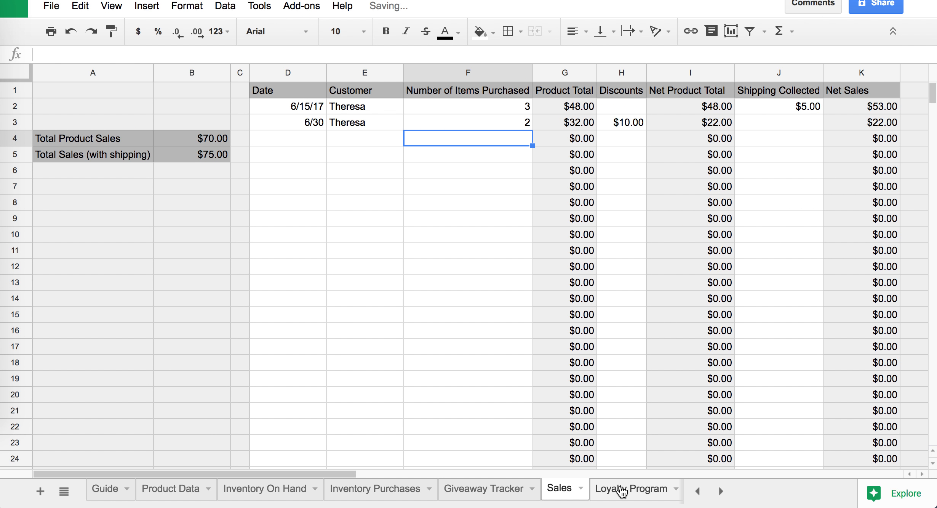
- In the Loyalty Program sheet, retry 1 as Rewards Given against the updated item total, and remove it again
{"action": "left_click", "coordinate": [618, 489]}
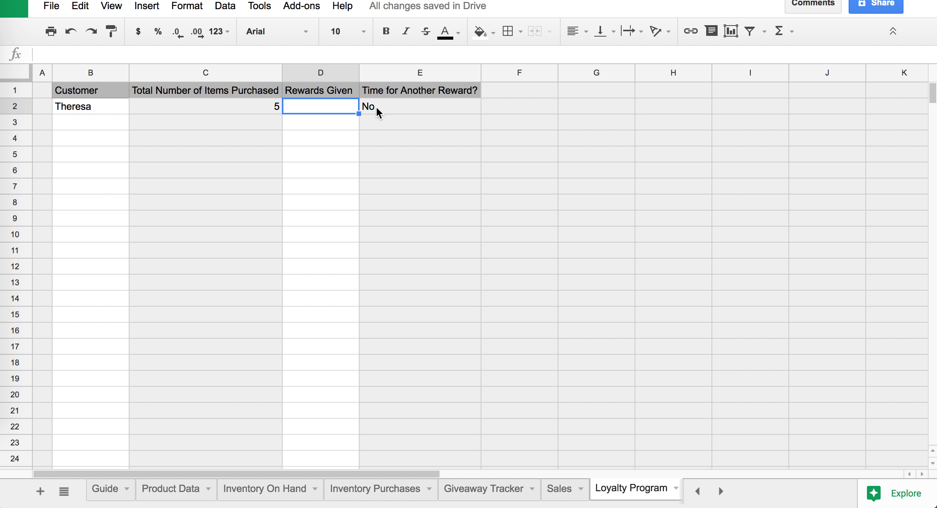
{"action": "type", "text": "1"}
{"action": "key", "text": "Return"}
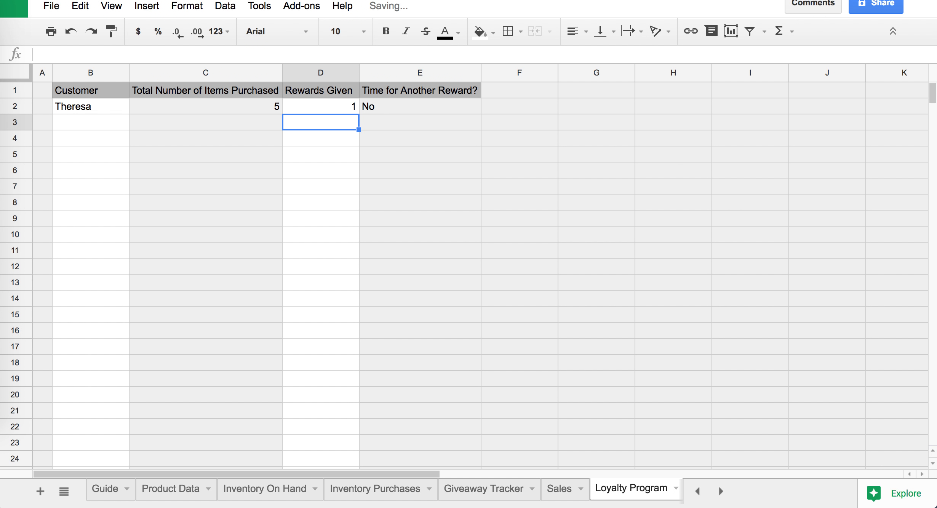
{"action": "key", "text": "Up"}
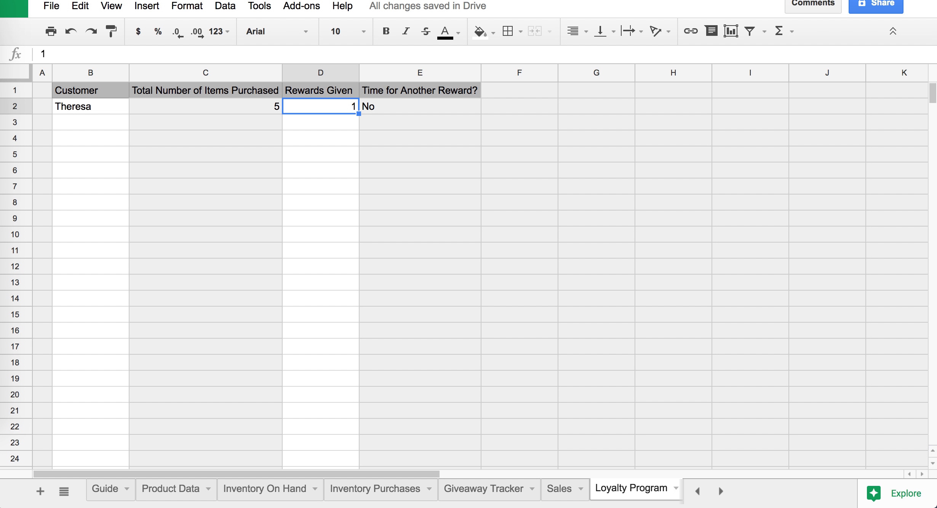
{"action": "key", "text": "Delete"}
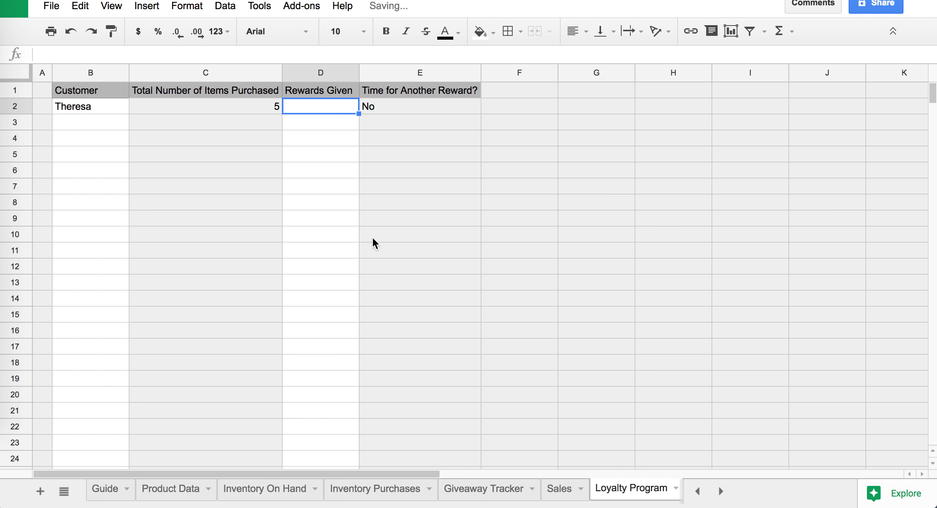
- Examine the Expense Tracker sheet's first entry row, checking its date, category options, description and amount fields
{"action": "left_click", "coordinate": [721, 490]}
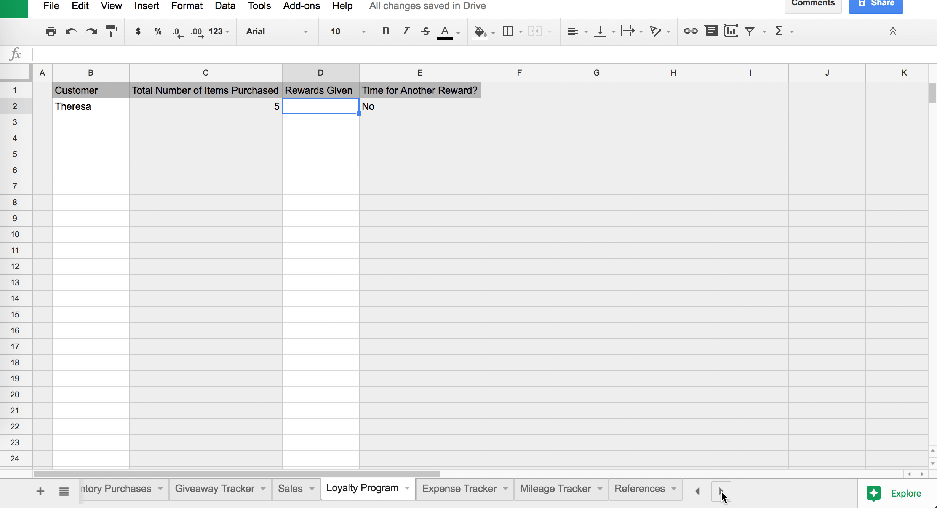
{"action": "left_click", "coordinate": [460, 491]}
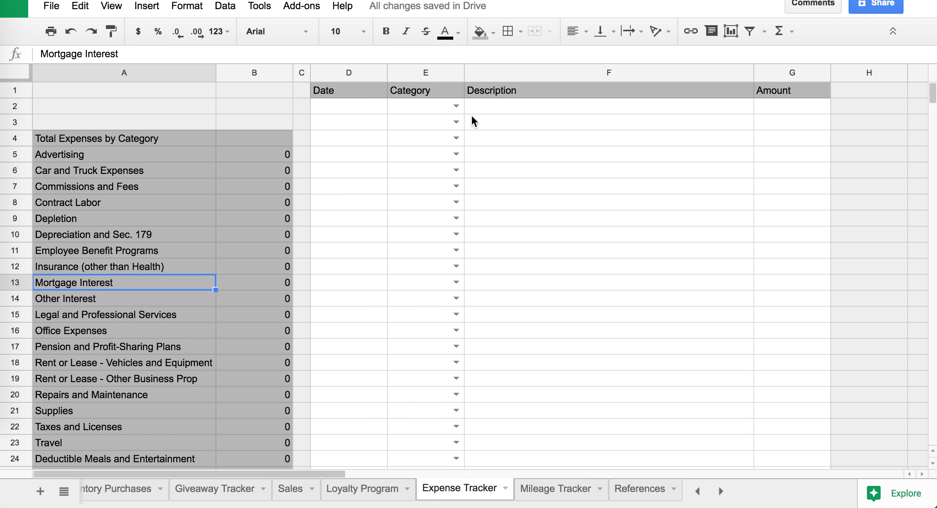
{"action": "left_click", "coordinate": [364, 105]}
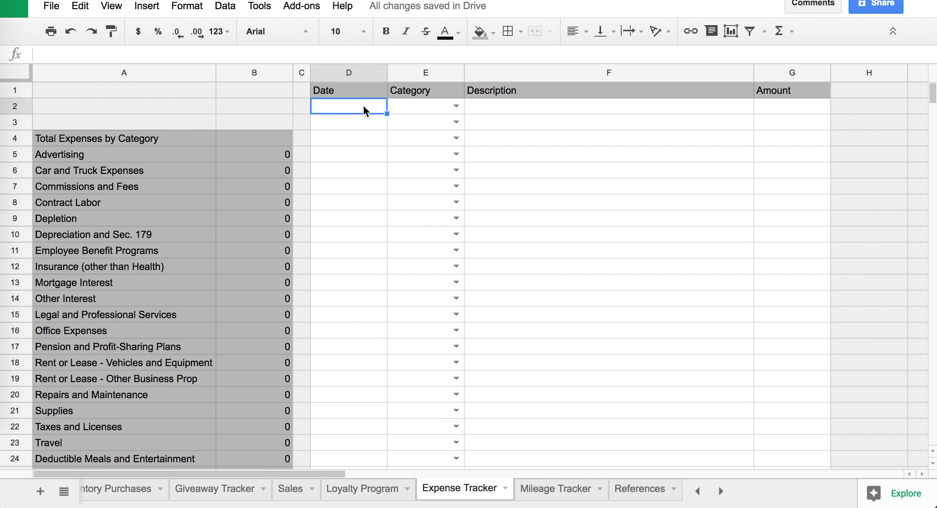
{"action": "left_click", "coordinate": [456, 106]}
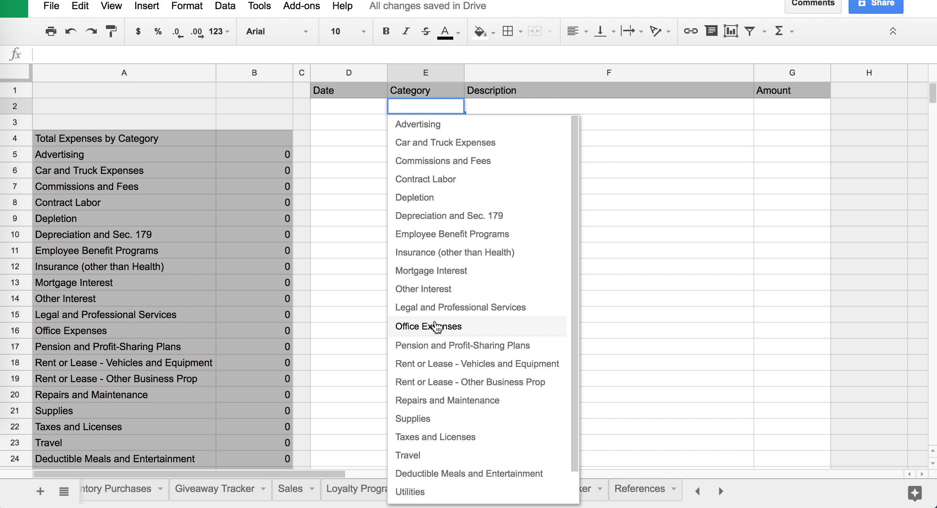
{"action": "left_click", "coordinate": [627, 107]}
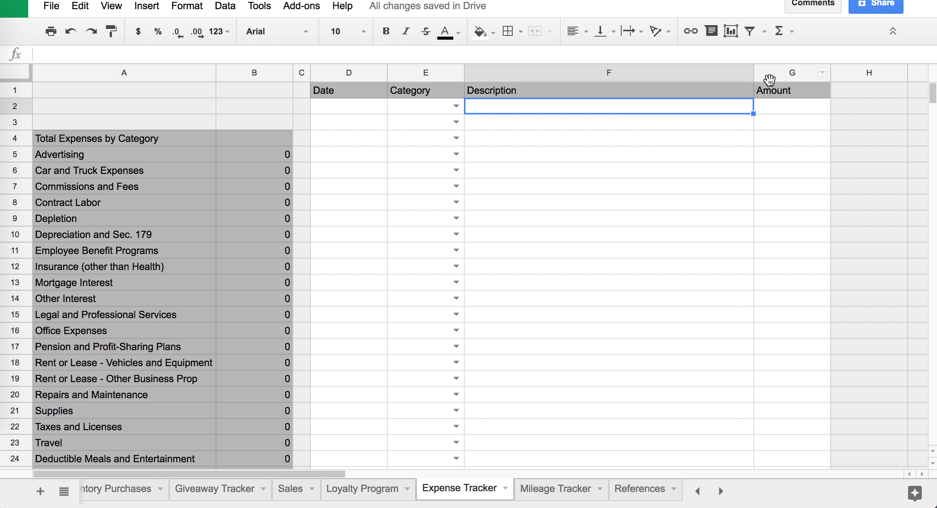
{"action": "left_click", "coordinate": [783, 107]}
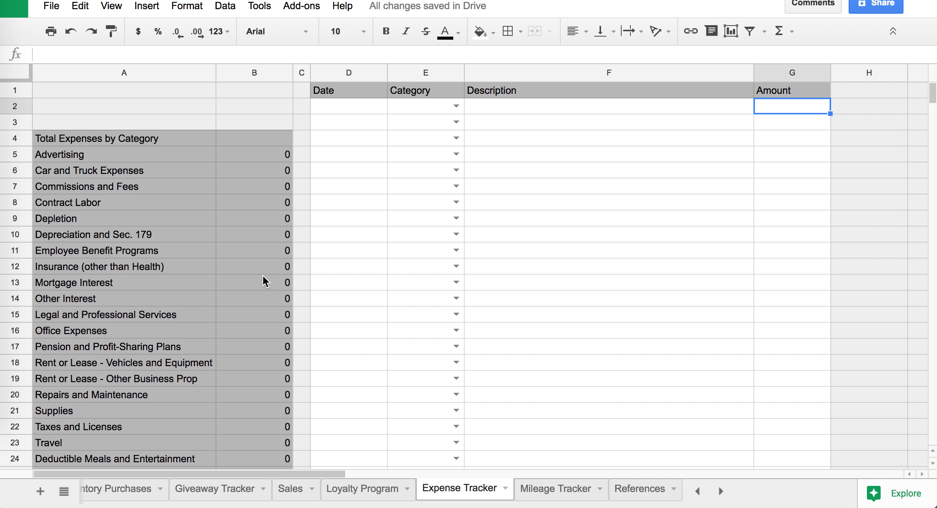
- Enter a first expense in the Expense Tracker with category Car and Truck Expenses and amount 5
{"action": "left_click", "coordinate": [456, 106]}
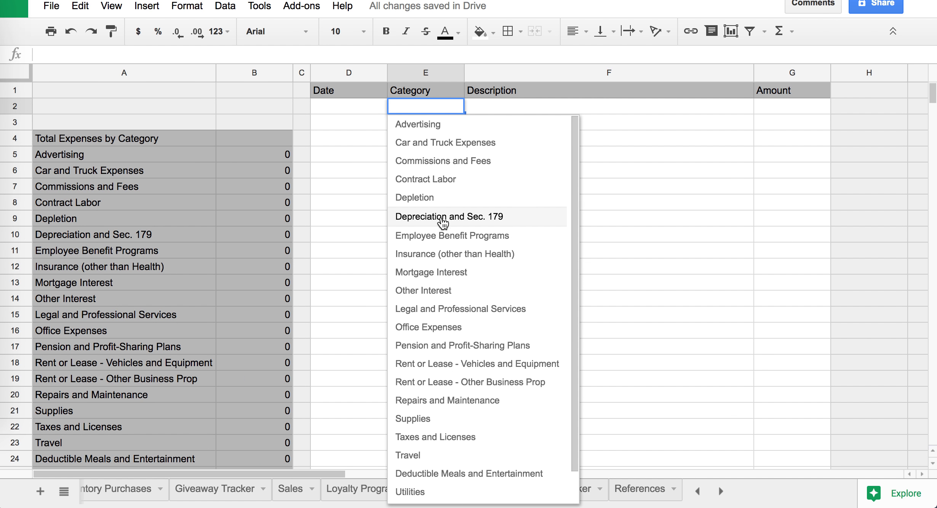
{"action": "left_click", "coordinate": [453, 145]}
{"action": "left_click", "coordinate": [765, 103]}
{"action": "type", "text": "5"}
{"action": "key", "text": "Return"}
- Add a second expense with category Office Expenses and amount 10
{"action": "left_click", "coordinate": [456, 122]}
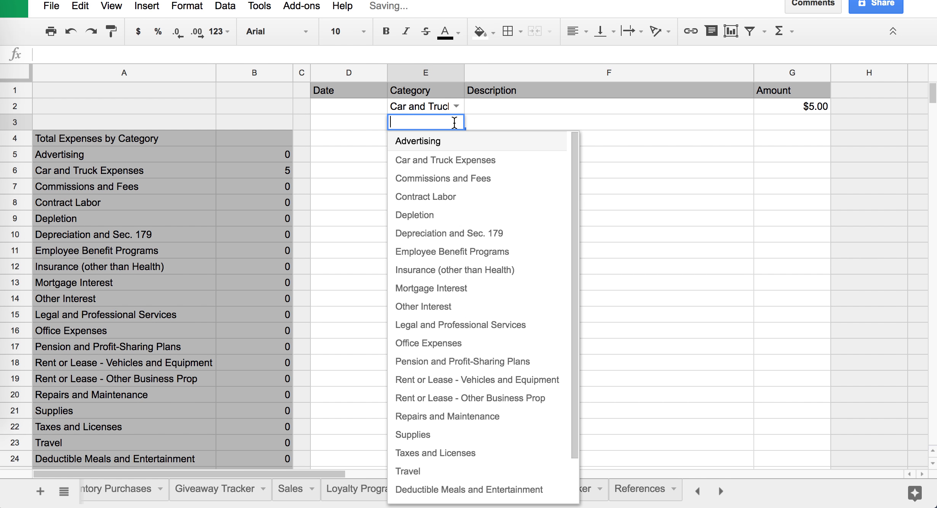
{"action": "left_click", "coordinate": [438, 344]}
{"action": "left_click", "coordinate": [778, 123]}
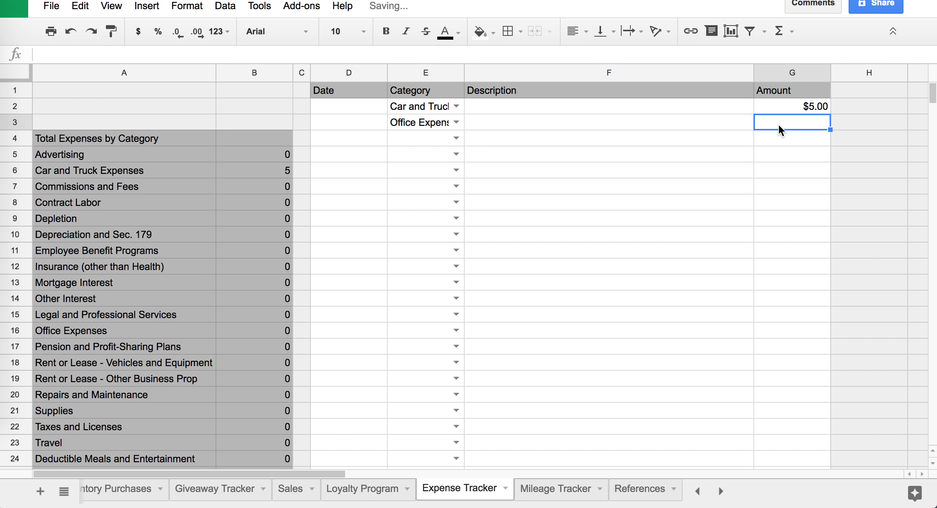
{"action": "type", "text": "10"}
{"action": "key", "text": "Return"}
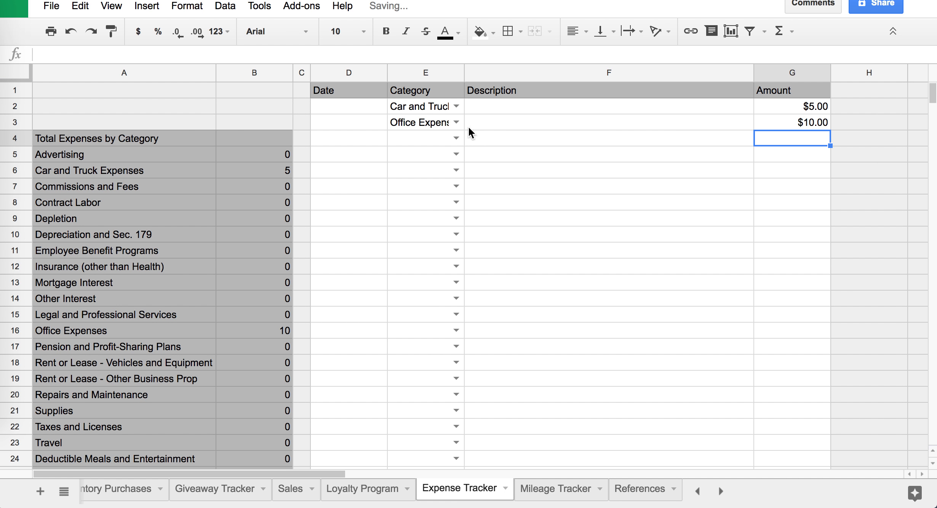
- Add a third expense, also in the Office Expenses category, with amount 20
{"action": "left_click", "coordinate": [456, 139]}
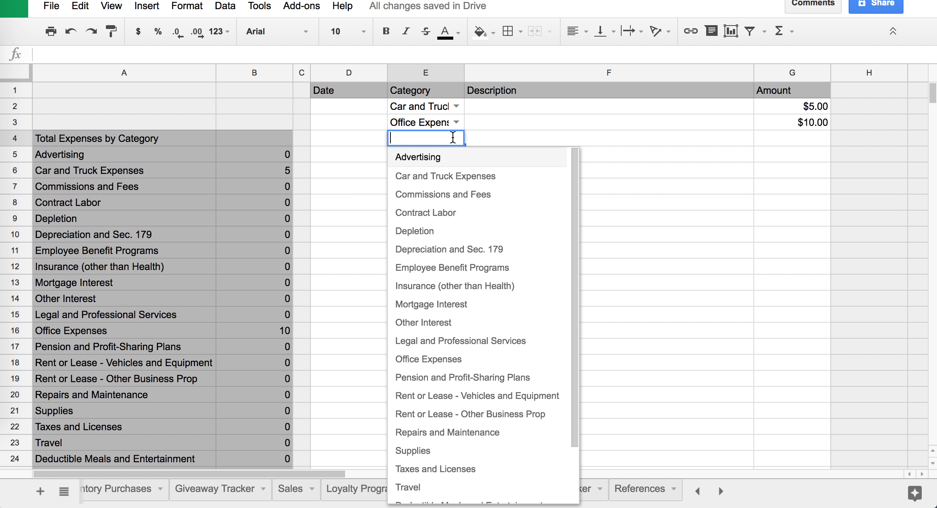
{"action": "left_click", "coordinate": [439, 362]}
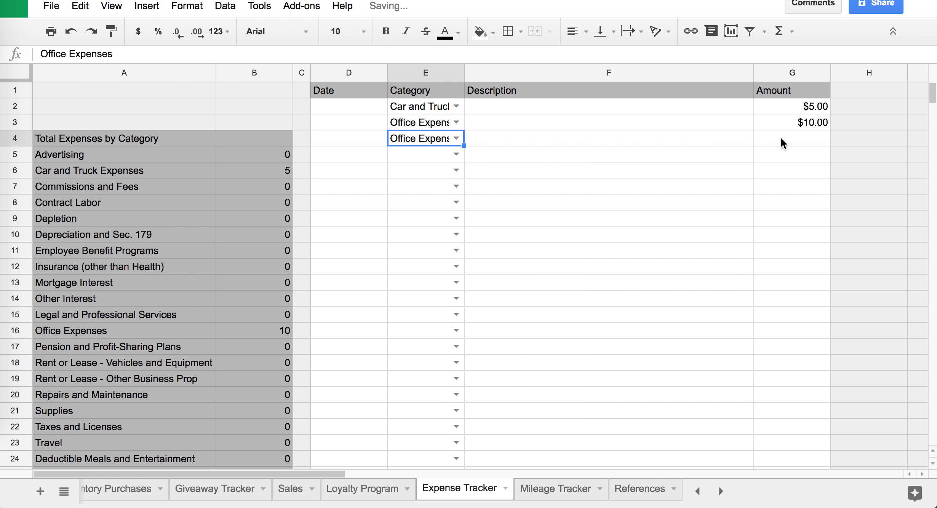
{"action": "left_click", "coordinate": [802, 140]}
{"action": "type", "text": "20"}
{"action": "key", "text": "Return"}
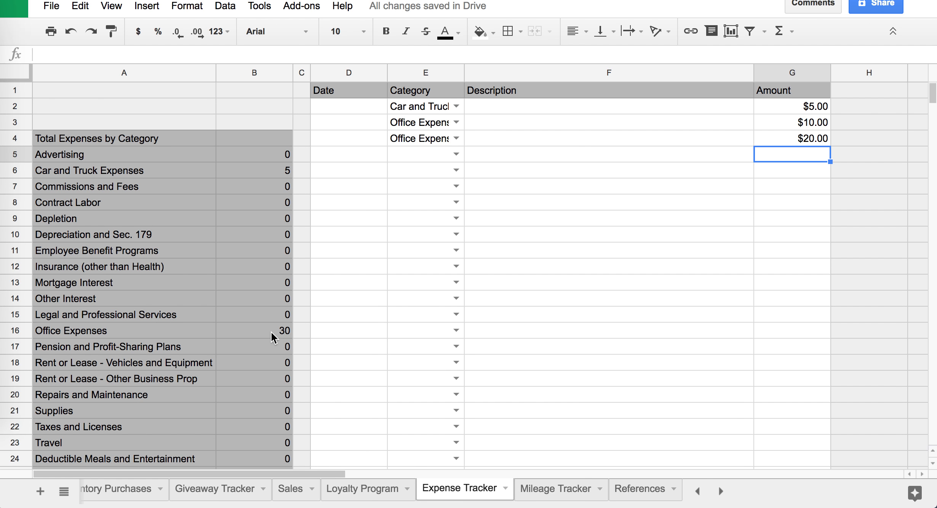
- Review the Total Expenses by Category list, comparing the Car and Truck Expenses category with the Mileage Tracker sheet
{"action": "scroll", "coordinate": [335, 215], "scroll_direction": "down", "scroll_amount": 3}
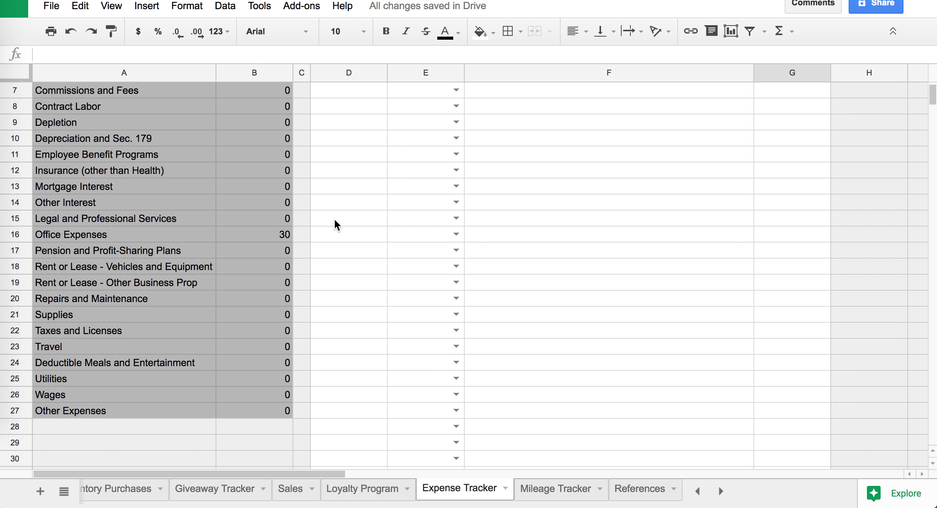
{"action": "scroll", "coordinate": [335, 219], "scroll_direction": "up", "scroll_amount": 2}
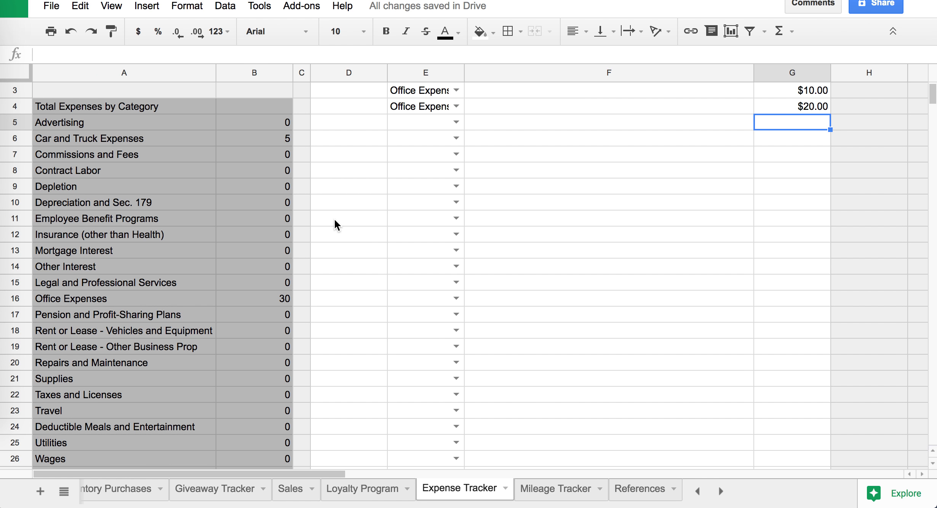
{"action": "left_click", "coordinate": [555, 492]}
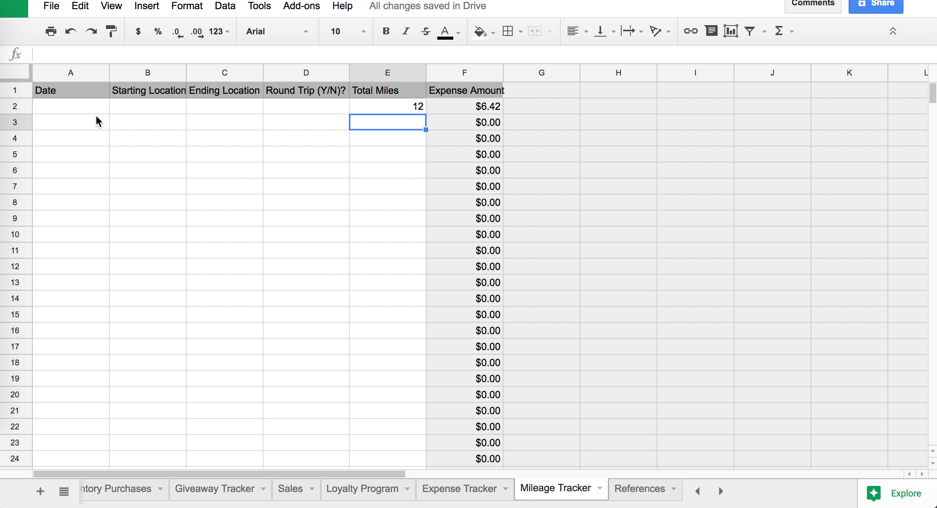
{"action": "left_click", "coordinate": [451, 493]}
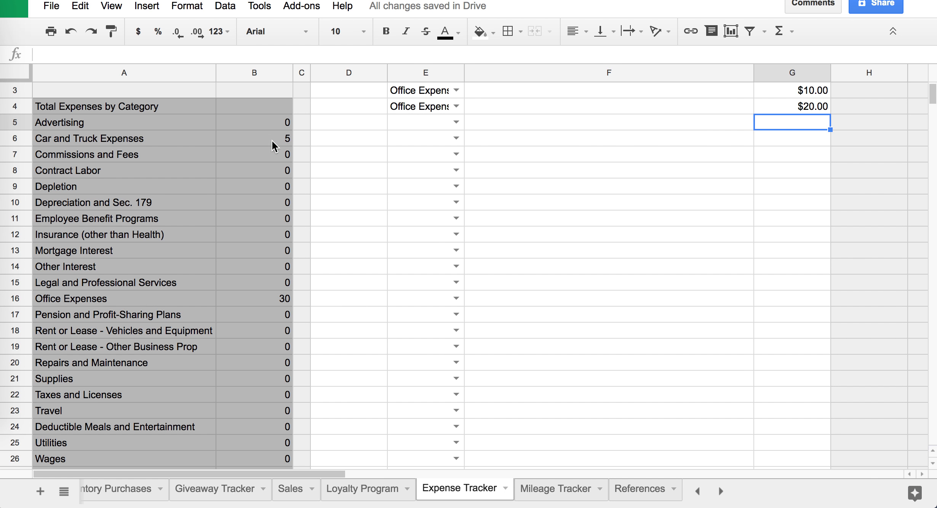
- Examine the Mileage Tracker sheet's starting location, ending location, round trip and total miles fields and the Expense Amount formula in row 2
{"action": "left_click", "coordinate": [554, 495]}
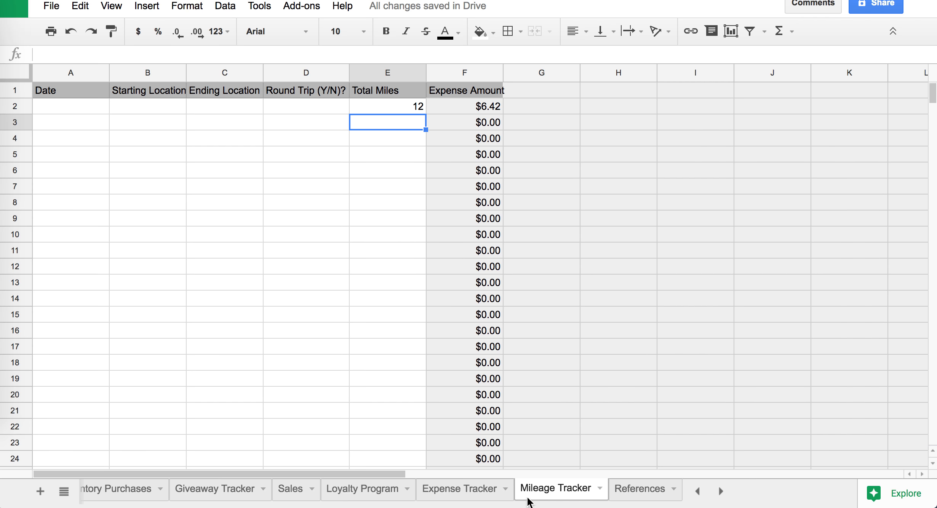
{"action": "left_click", "coordinate": [152, 104]}
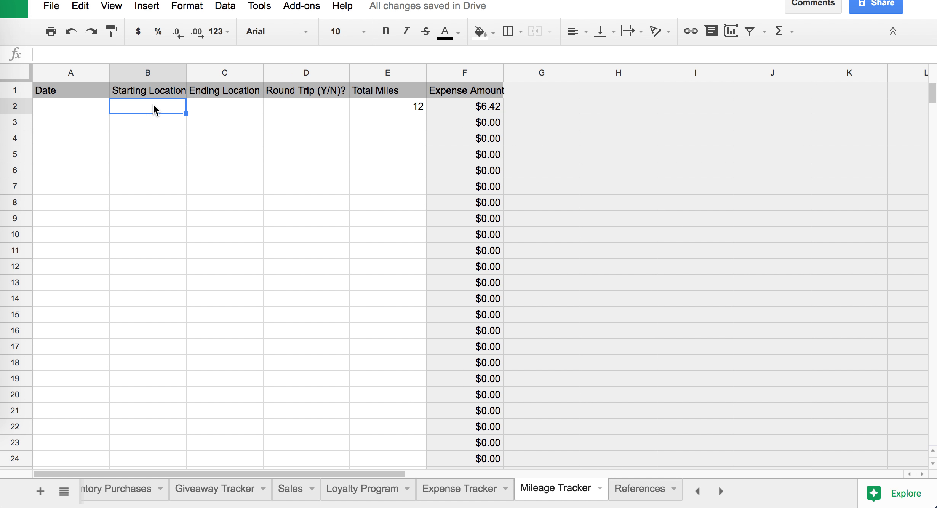
{"action": "left_click", "coordinate": [234, 105]}
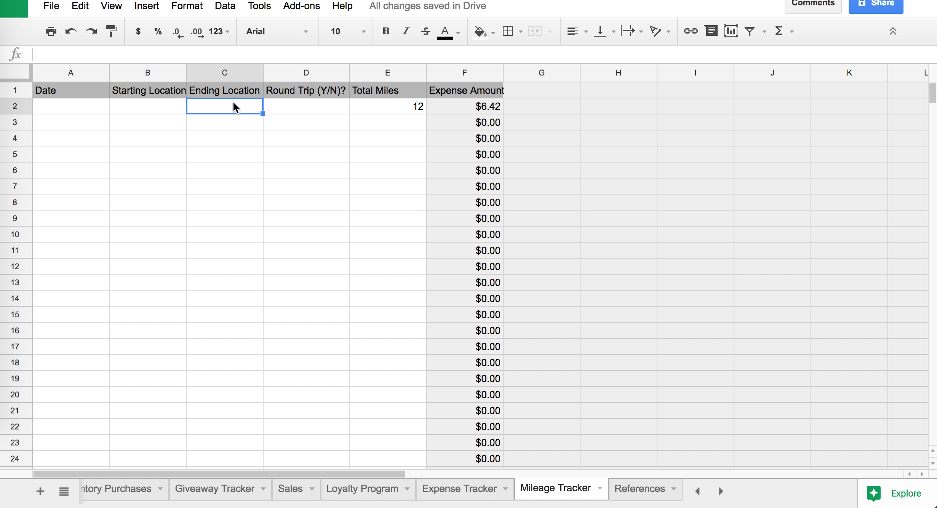
{"action": "left_click", "coordinate": [165, 106]}
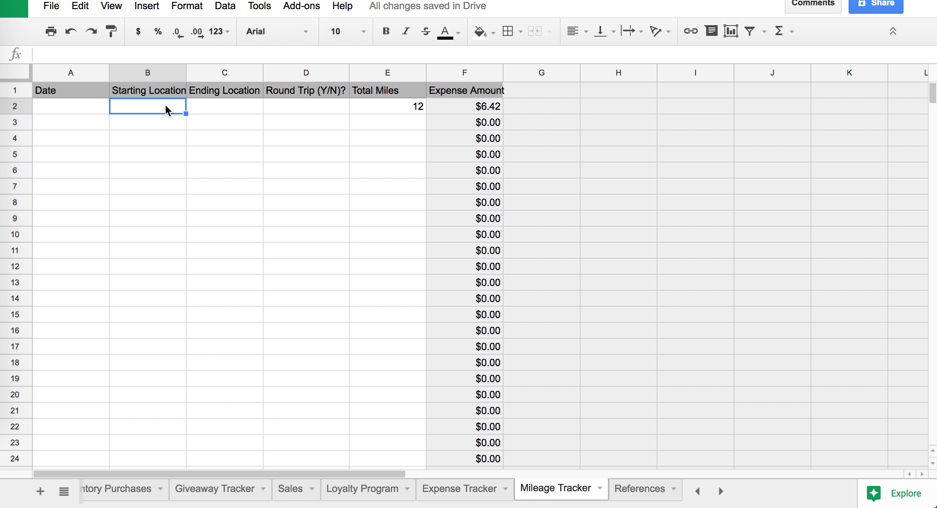
{"action": "left_click", "coordinate": [221, 100]}
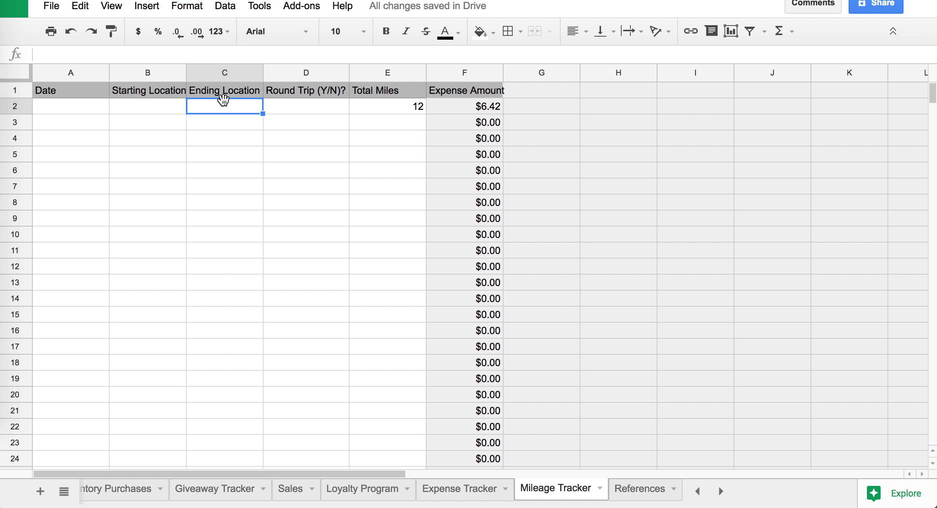
{"action": "left_click", "coordinate": [302, 110]}
{"action": "left_click", "coordinate": [383, 107]}
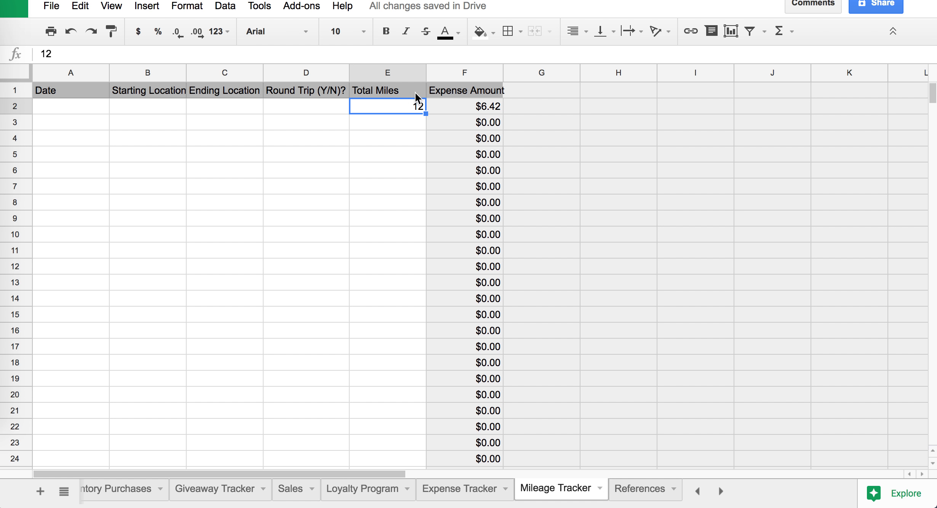
{"action": "left_click", "coordinate": [458, 103]}
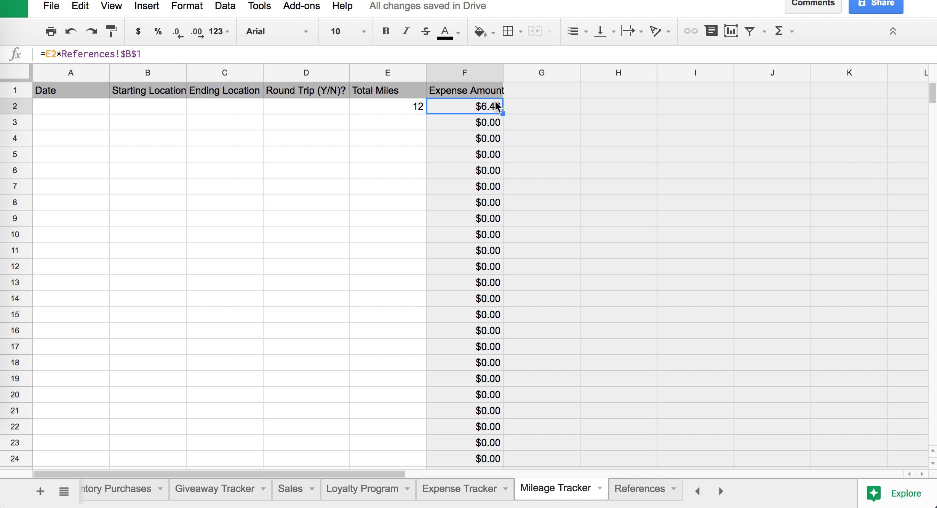
- Check the first expense's Amount cell in the Expense Tracker against the Expense Amount in the Mileage Tracker sheet
{"action": "left_click", "coordinate": [438, 492]}
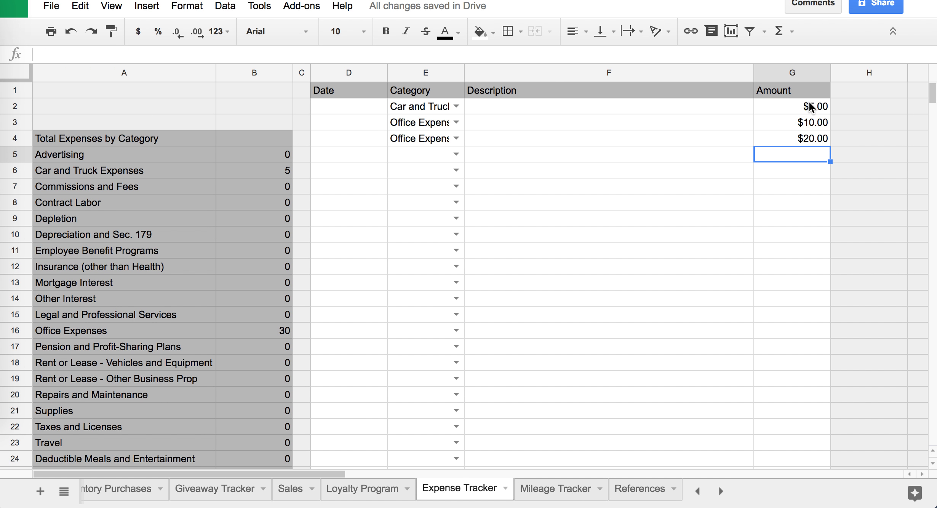
{"action": "left_click", "coordinate": [810, 107]}
{"action": "left_click", "coordinate": [554, 491]}
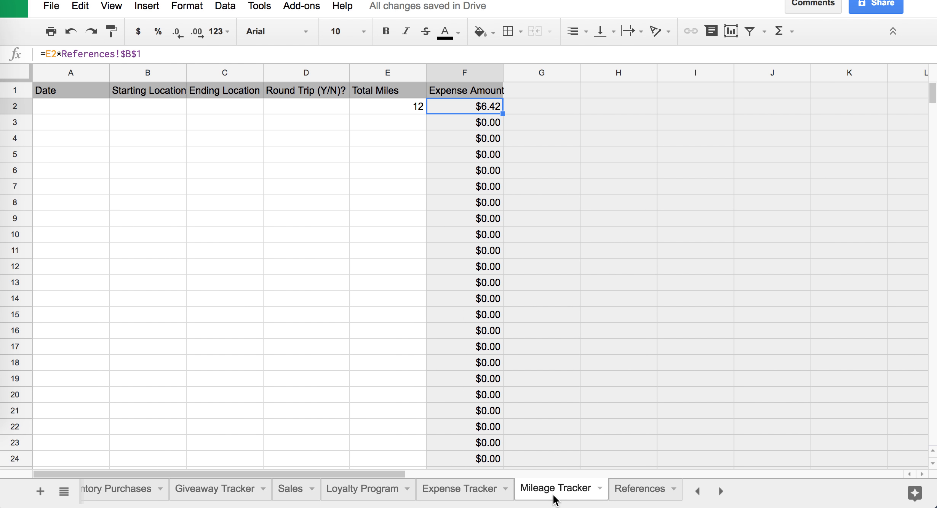
- Examine the References sheet's IRS Mileage Deduction rate and its Expense Categories list
{"action": "left_click", "coordinate": [640, 493]}
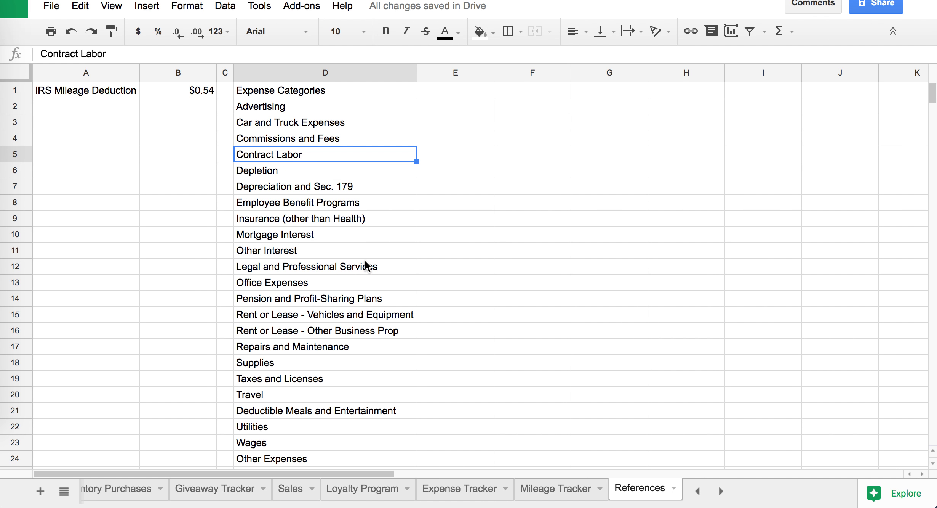
{"action": "left_click", "coordinate": [176, 89]}
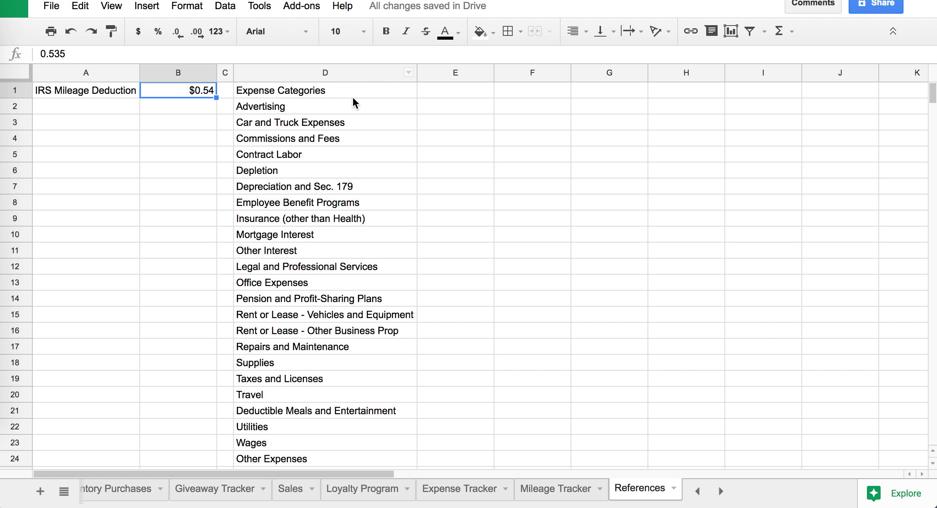
{"action": "left_click", "coordinate": [336, 96]}
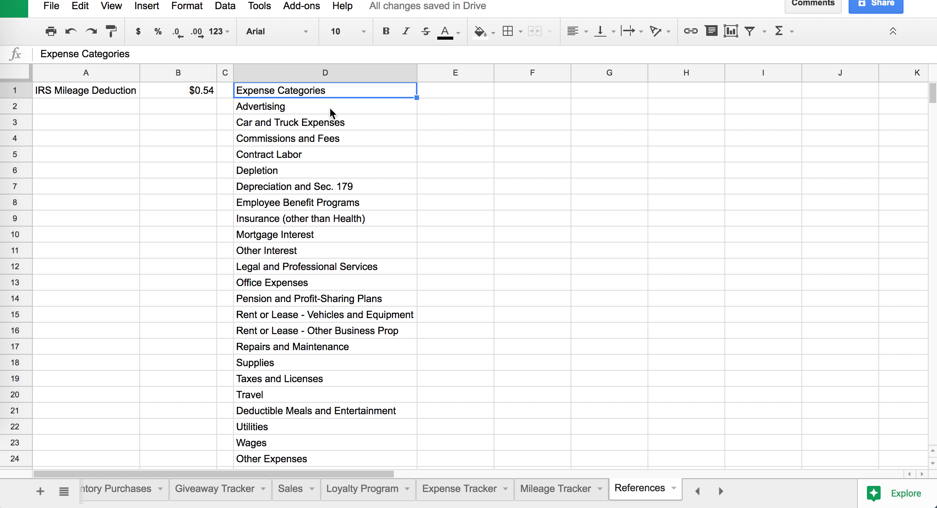
{"action": "left_click", "coordinate": [330, 108]}
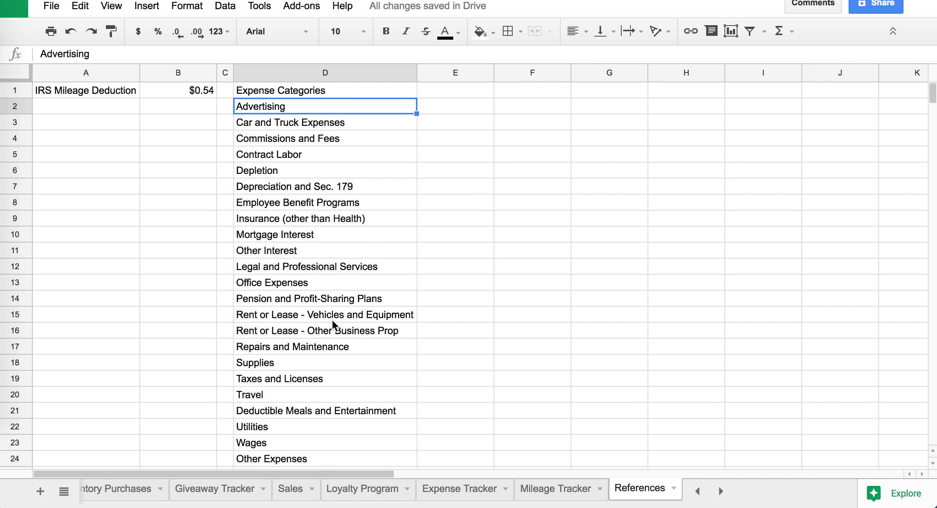